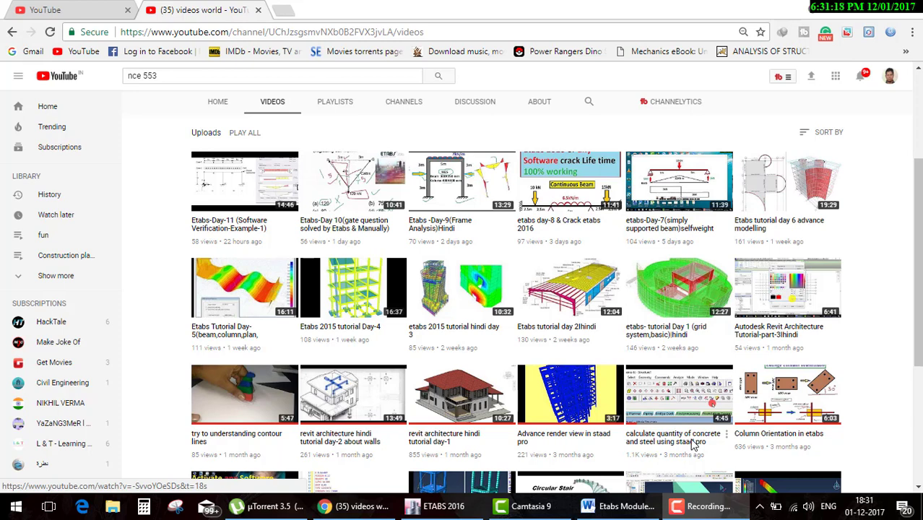
- Bring up the Etabs Module syllabus in Word and scroll through the tutorial content table
left_click(627, 505)
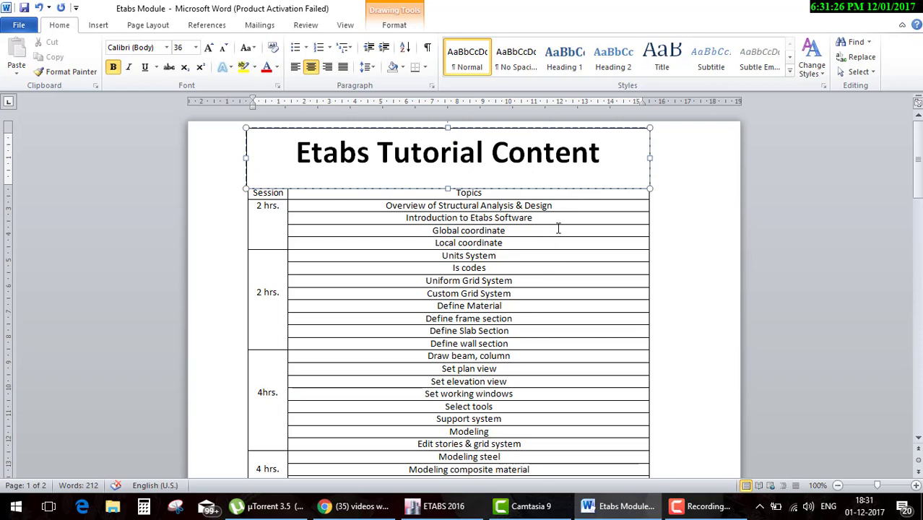
scroll(539, 296, "down", 6)
scroll(540, 301, "down", 5)
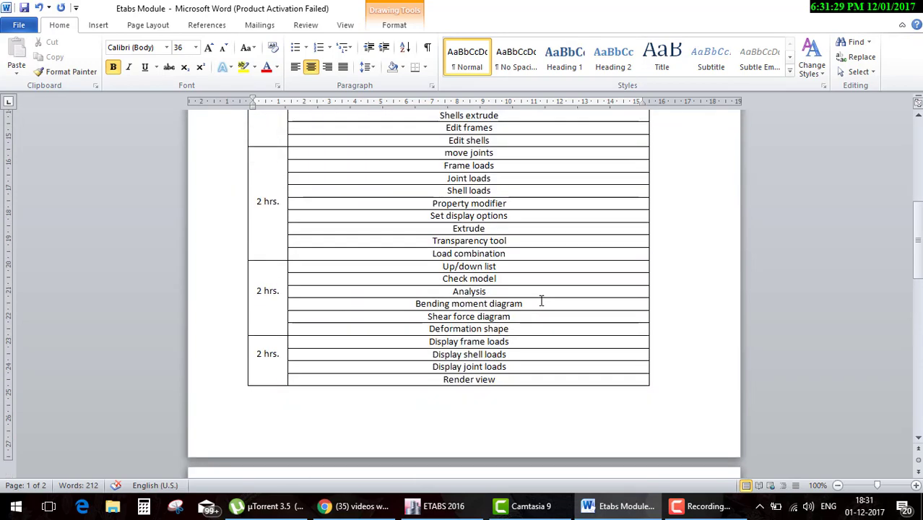
scroll(541, 301, "down", 4)
scroll(542, 318, "down", 3)
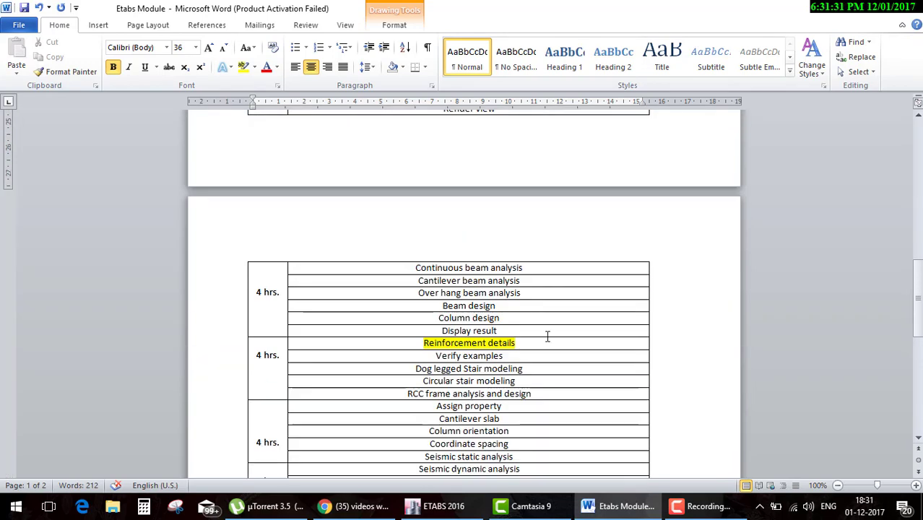
scroll(547, 333, "down", 3)
scroll(547, 329, "down", 1)
scroll(546, 325, "down", 4)
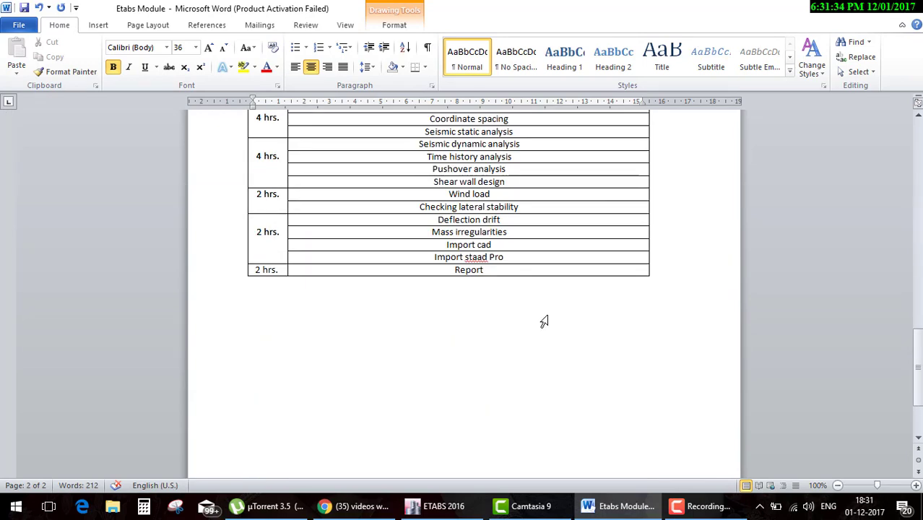
scroll(562, 346, "up", 7)
scroll(564, 348, "up", 5)
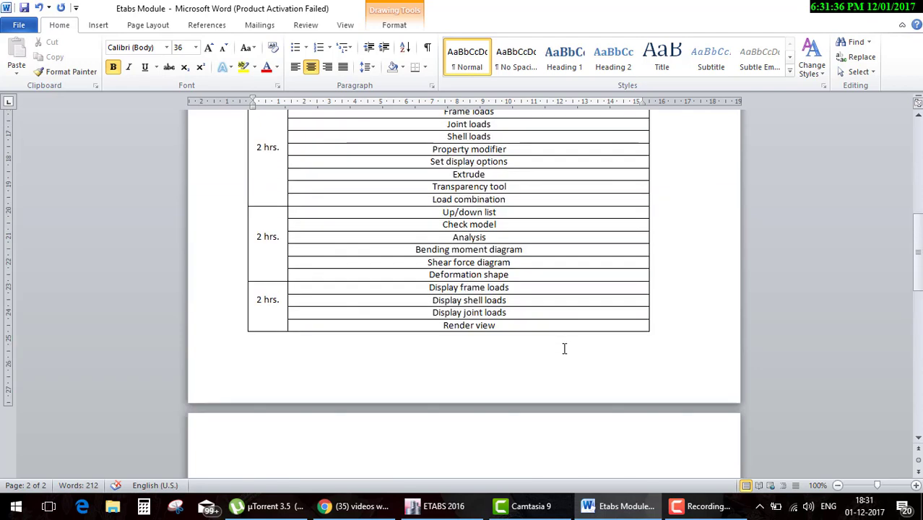
scroll(565, 349, "up", 10)
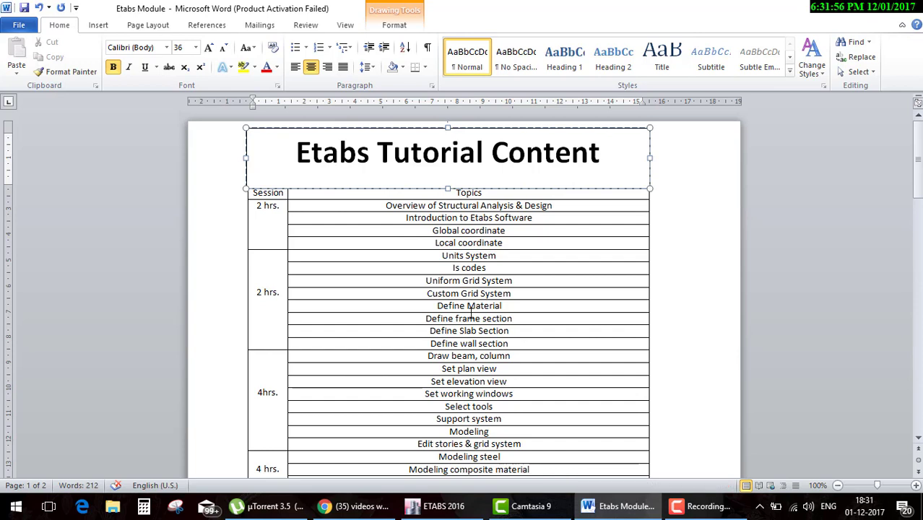
- Return from YouTube to the syllabus and select, then deselect, the Overview of Structural Analysis & Design text
left_click(363, 514)
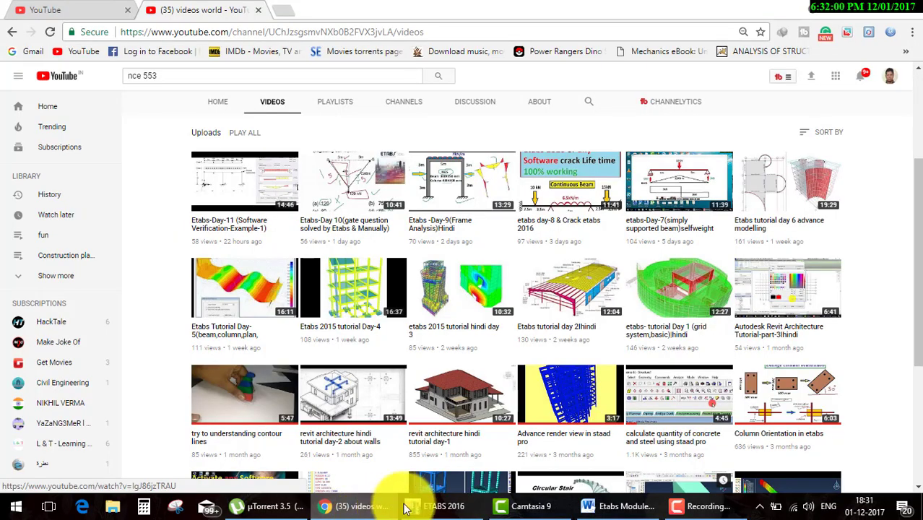
left_click(605, 509)
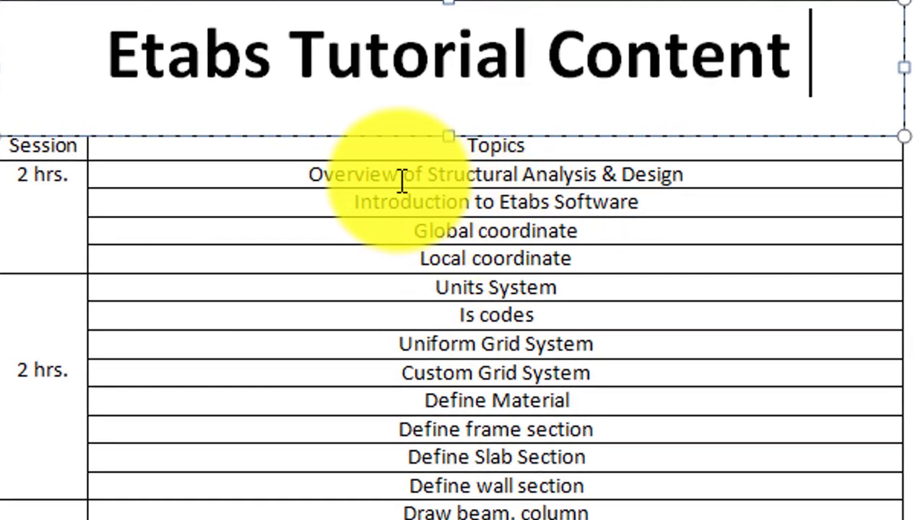
left_click_drag(303, 174, 683, 174)
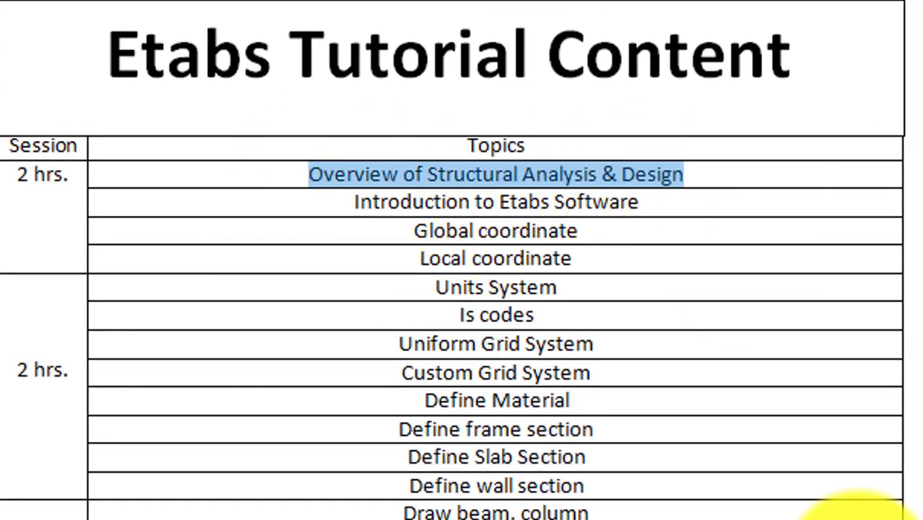
left_click(902, 513)
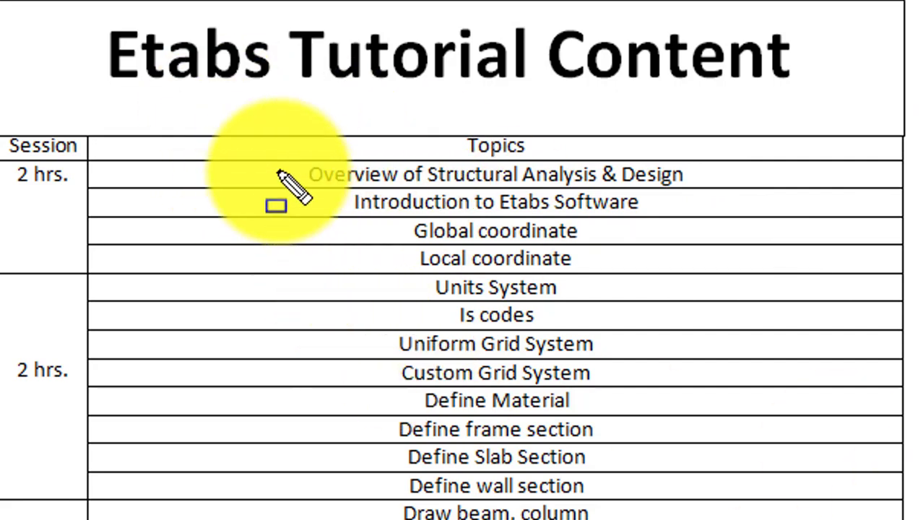
- Box the first topic, underline 'Analysis' and add another box, then wipe the drawings away
left_click_drag(264, 160, 722, 190)
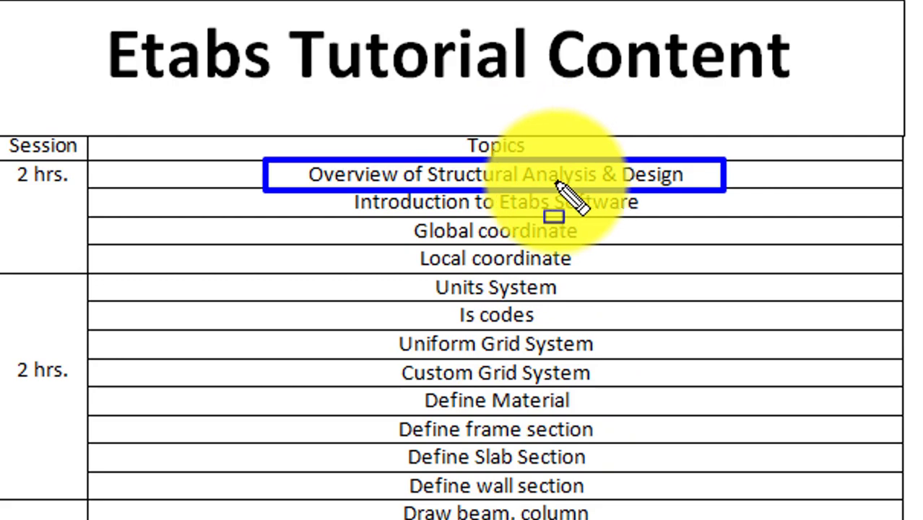
left_click_drag(532, 183, 588, 182)
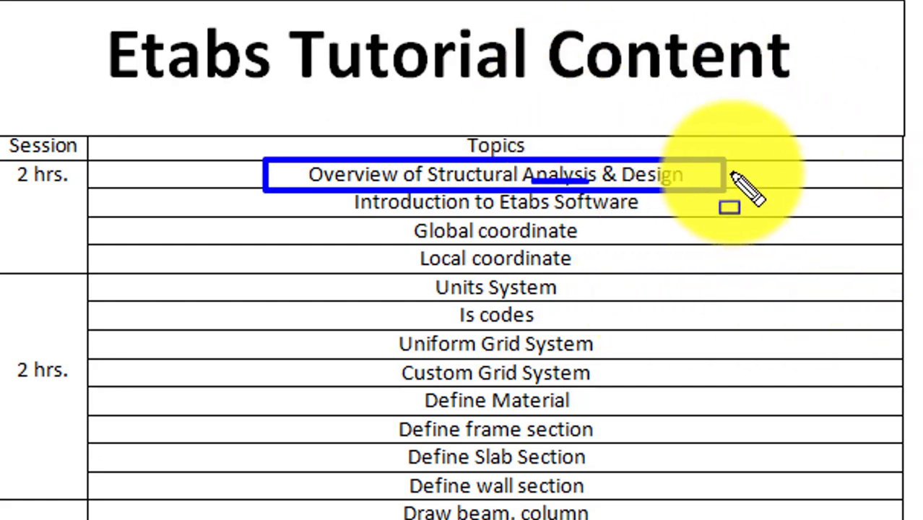
left_click_drag(731, 174, 807, 124)
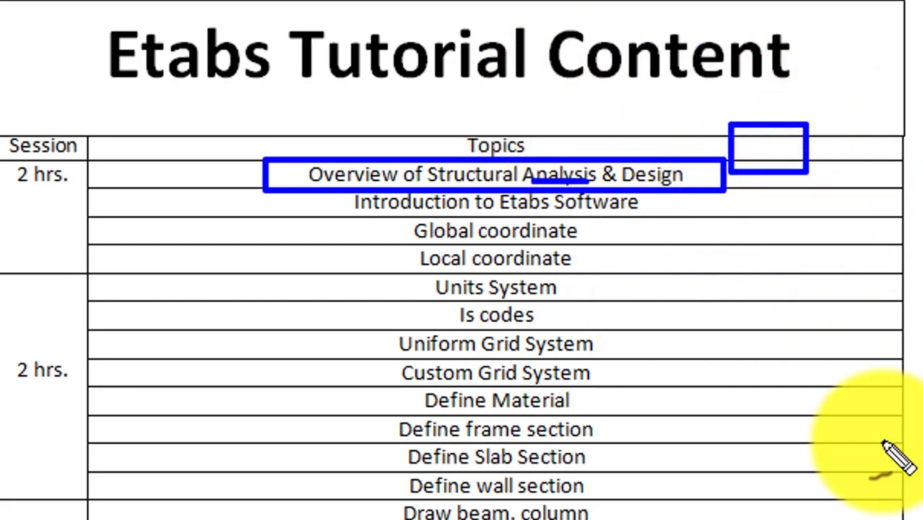
key("Escape")
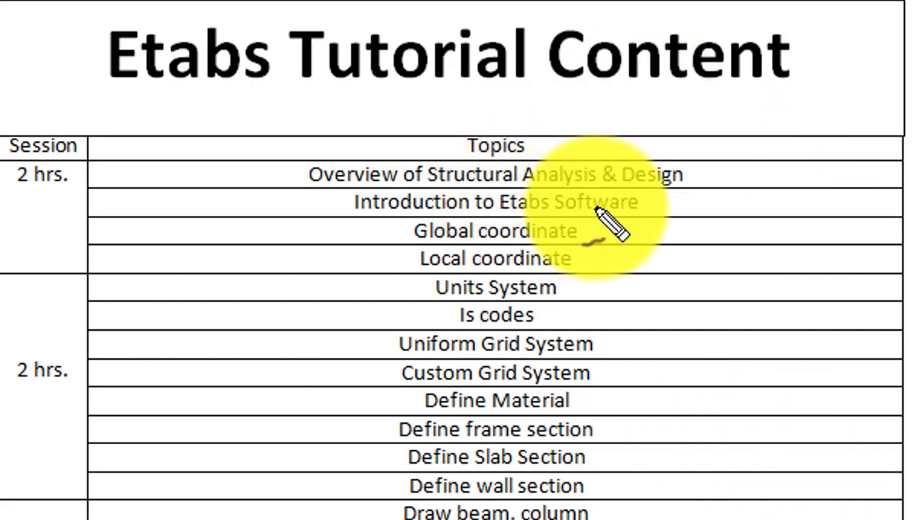
- Draw two red ticks after 'Introduction to Etabs Software', underline 'Global coordinate', then clear the marks
mouse_move(664, 204)
left_mouse_down()
mouse_move(742, 202)
mouse_move(844, 172)
left_mouse_up()
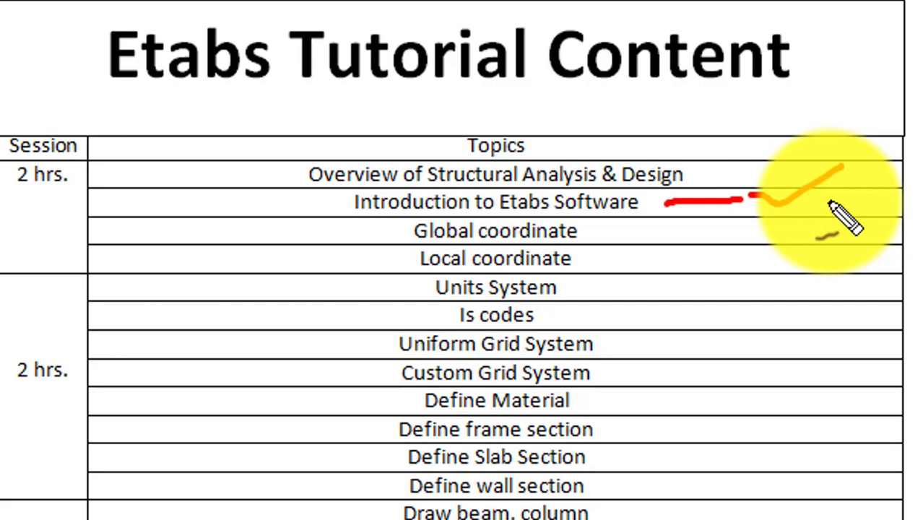
left_click_drag(829, 203, 913, 174)
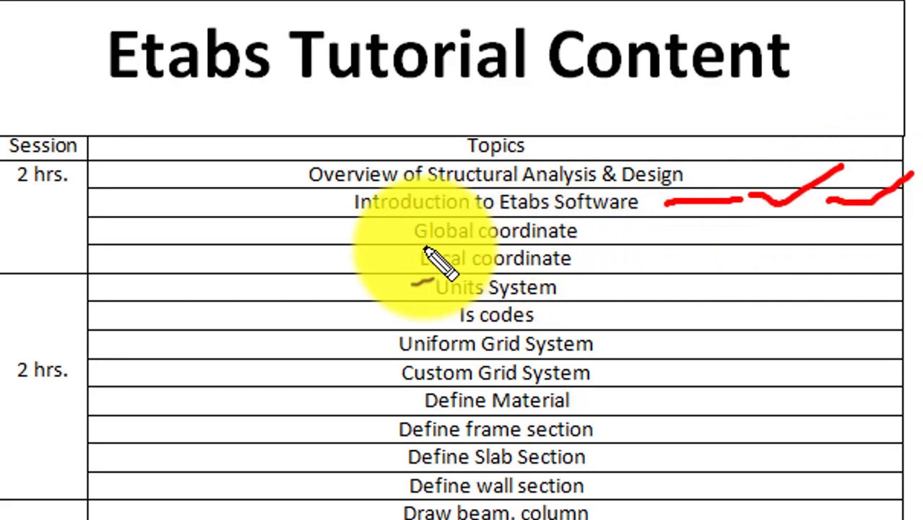
left_click_drag(409, 243, 572, 248)
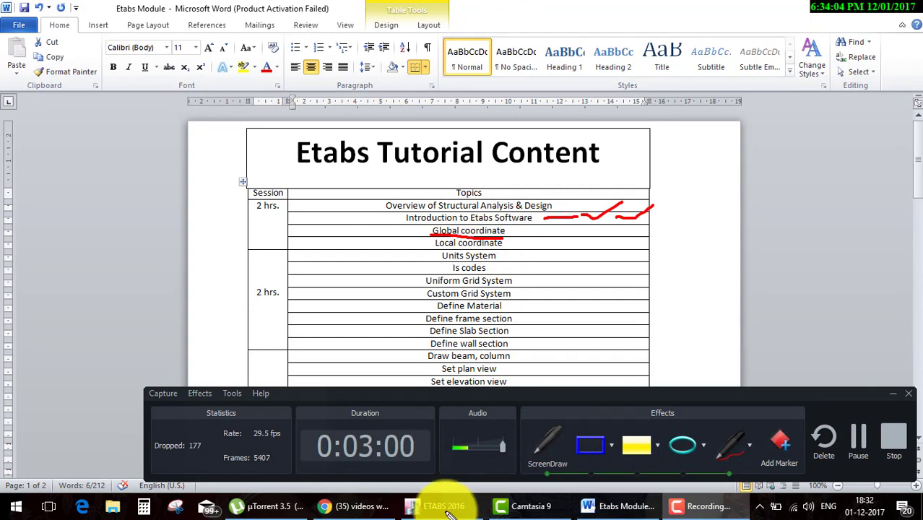
left_click(553, 432)
- Create a new grid-only model with Indian codes, 4×4 grids at 24 ft and 4 stories of 12 ft
left_click(440, 506)
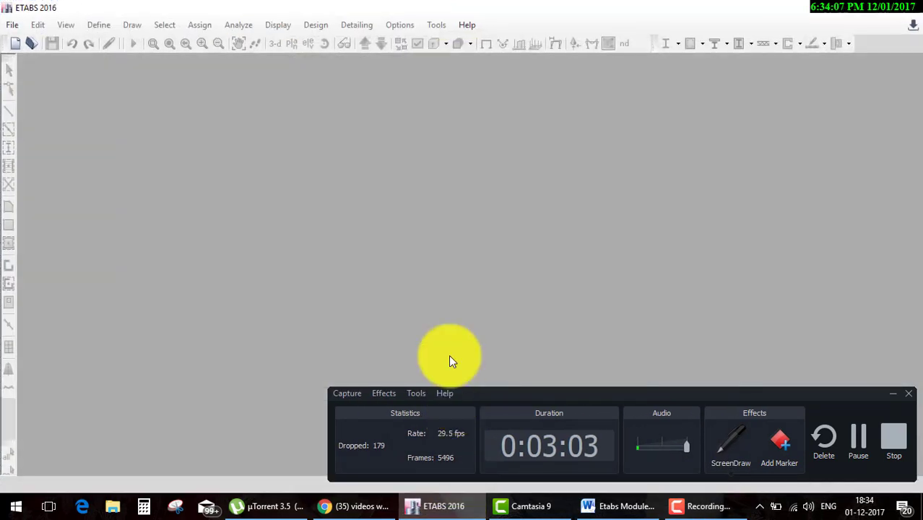
left_click(15, 43)
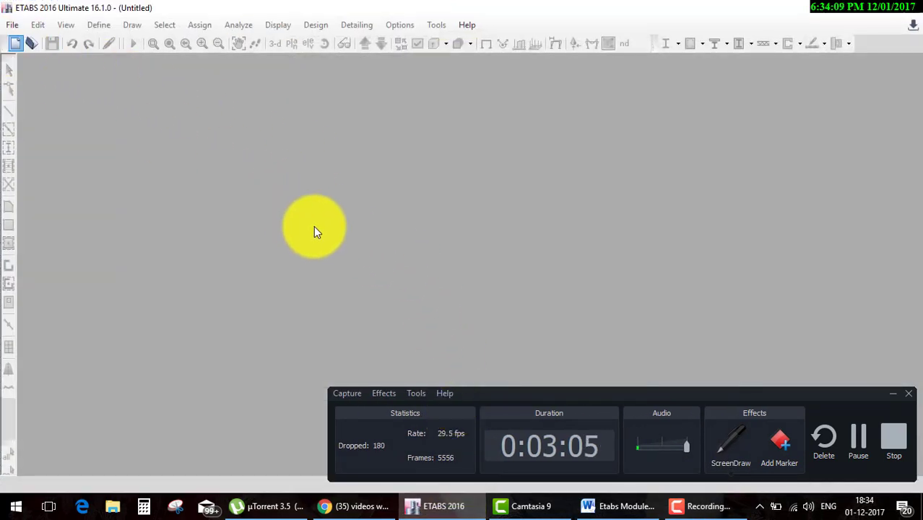
left_click(893, 393)
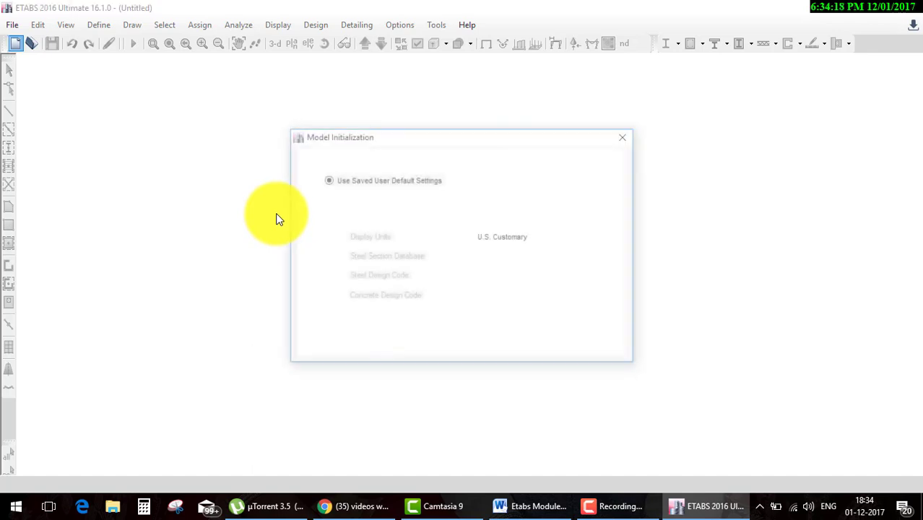
left_click(377, 218)
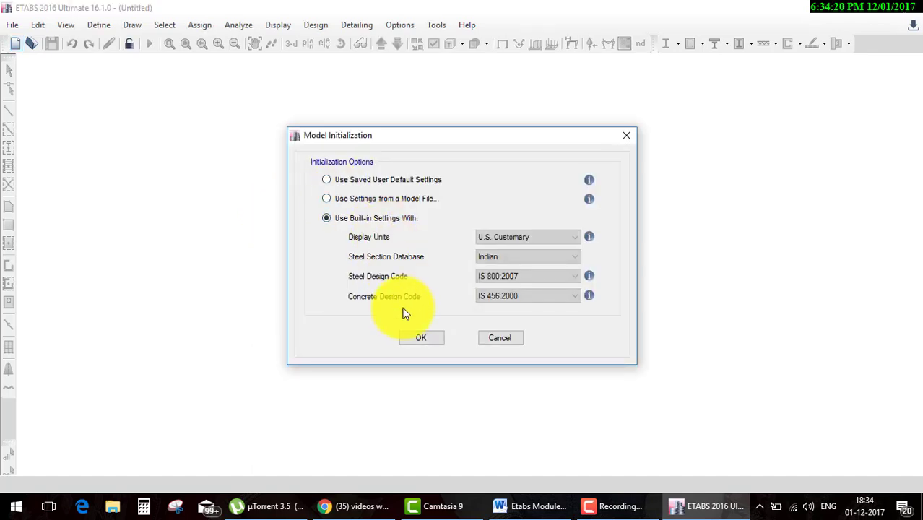
left_click(420, 338)
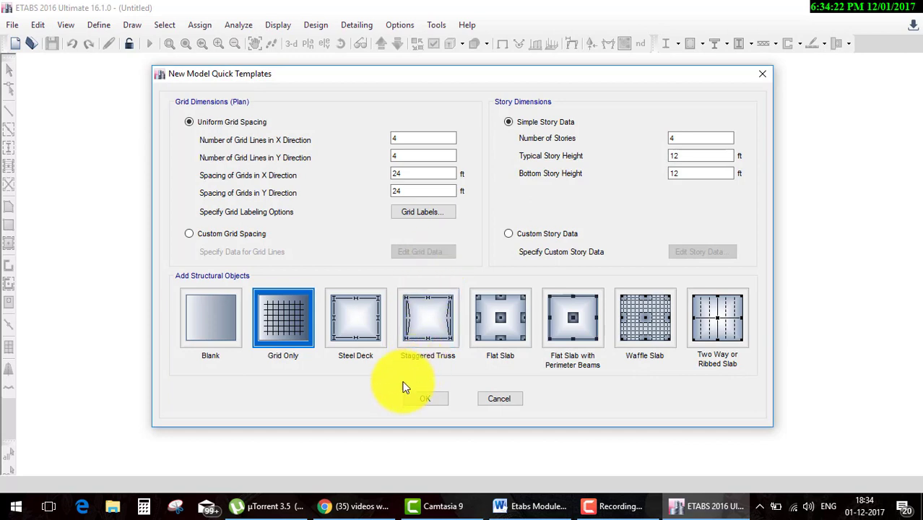
left_click(416, 400)
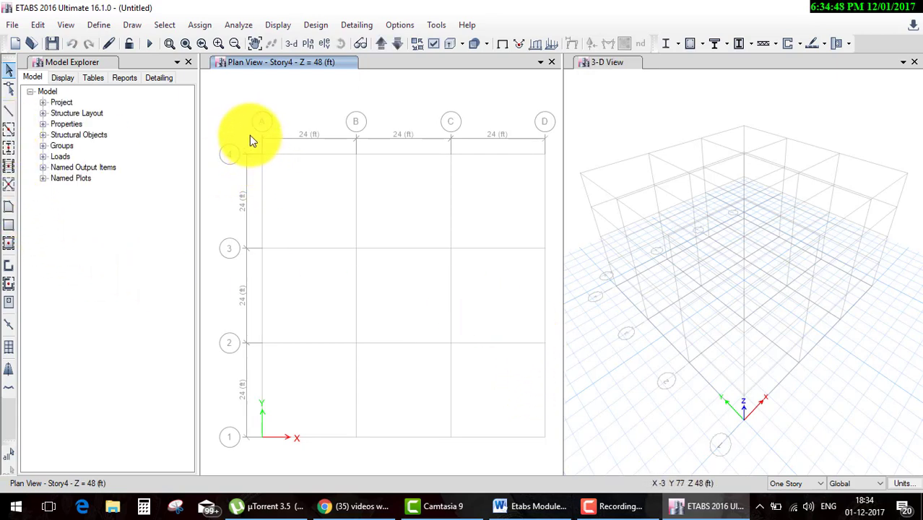
- Draw A-LatBm beams on Story4 along grids A–D between lines 2 and 4
mouse_move(231, 124)
left_mouse_down()
mouse_move(397, 303)
mouse_move(503, 399)
left_mouse_up()
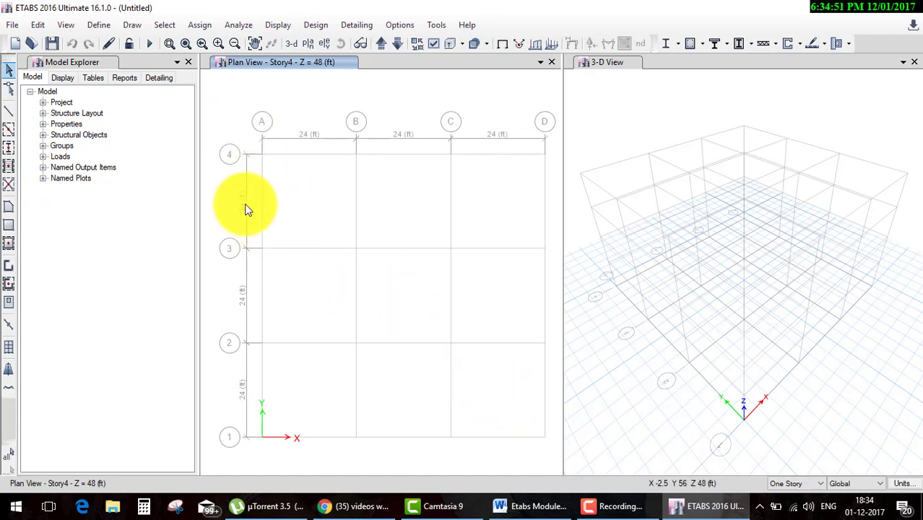
left_click(10, 130)
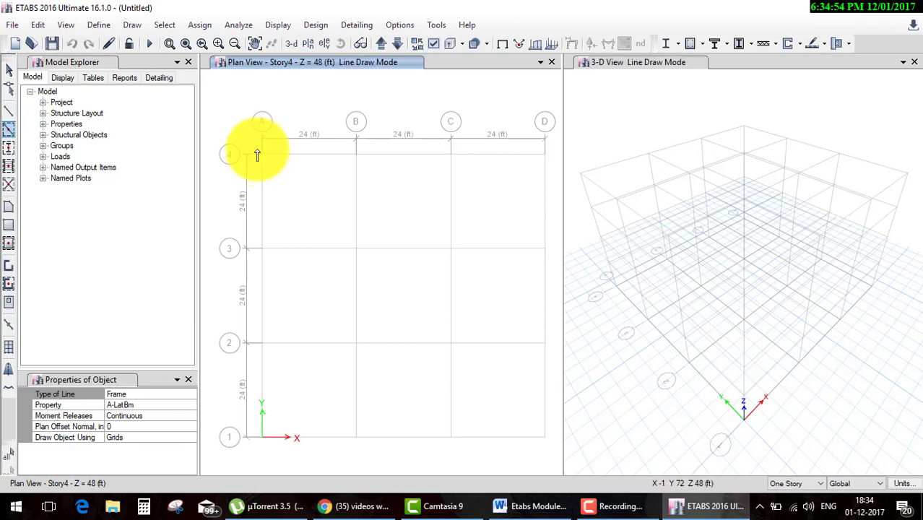
left_click_drag(249, 138, 549, 416)
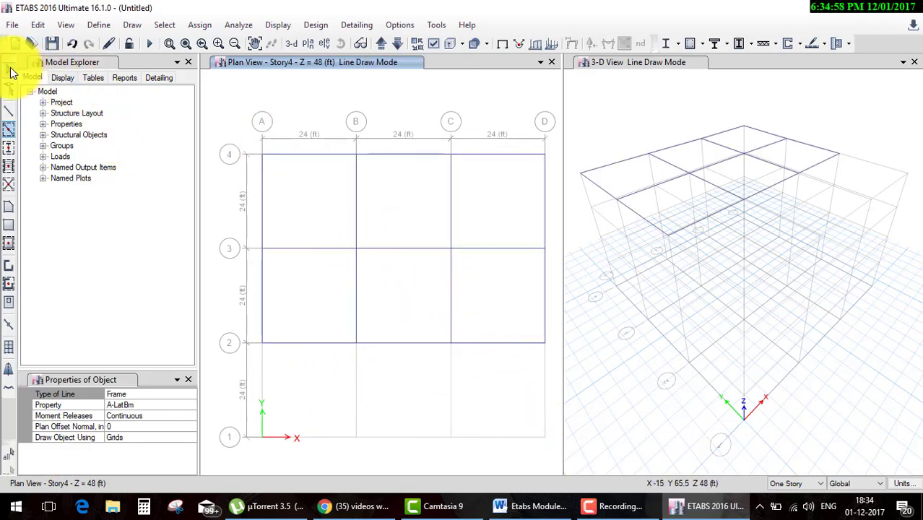
left_click(9, 69)
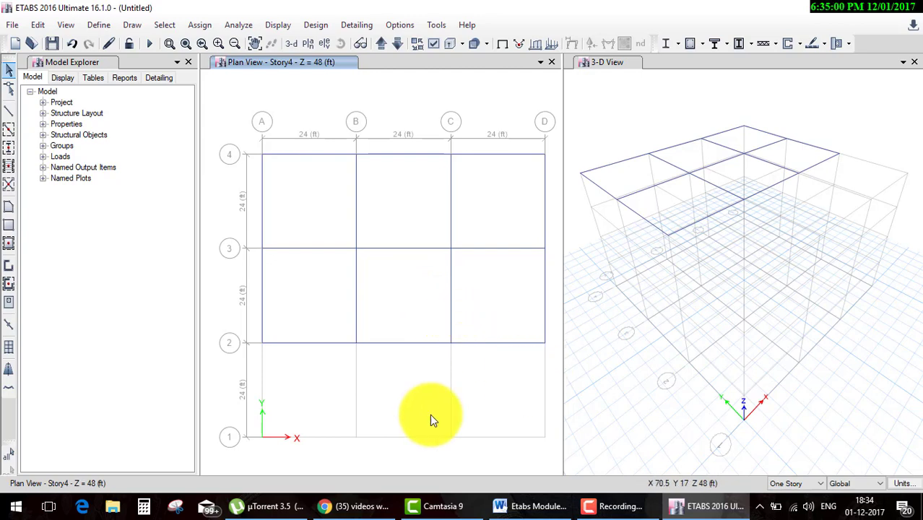
left_click(265, 441)
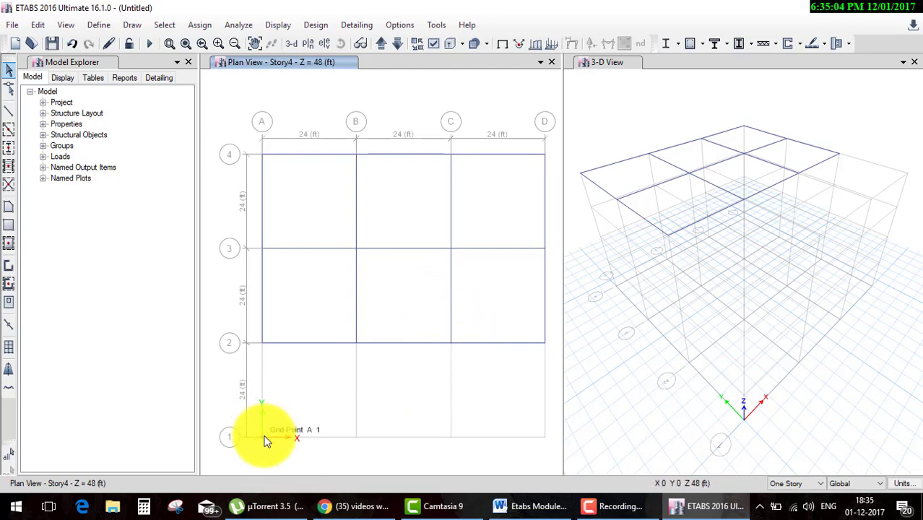
left_click(683, 511)
- Select the Story4 beam on grid line 2 between grids A and B
left_click(690, 505)
left_click(617, 506)
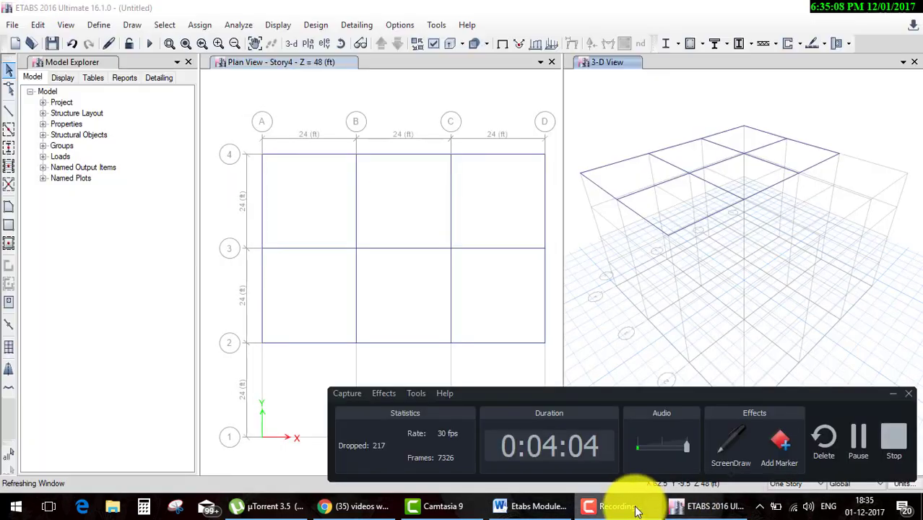
left_click(725, 439)
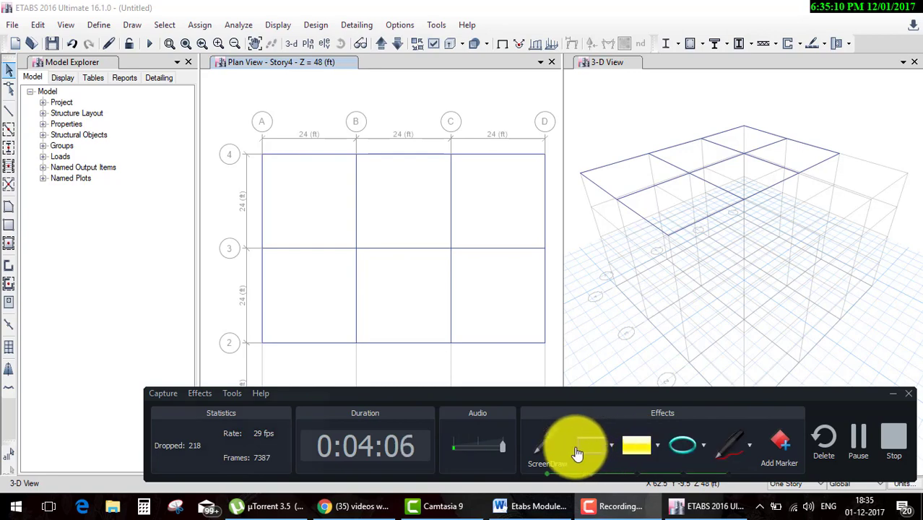
left_click(656, 396)
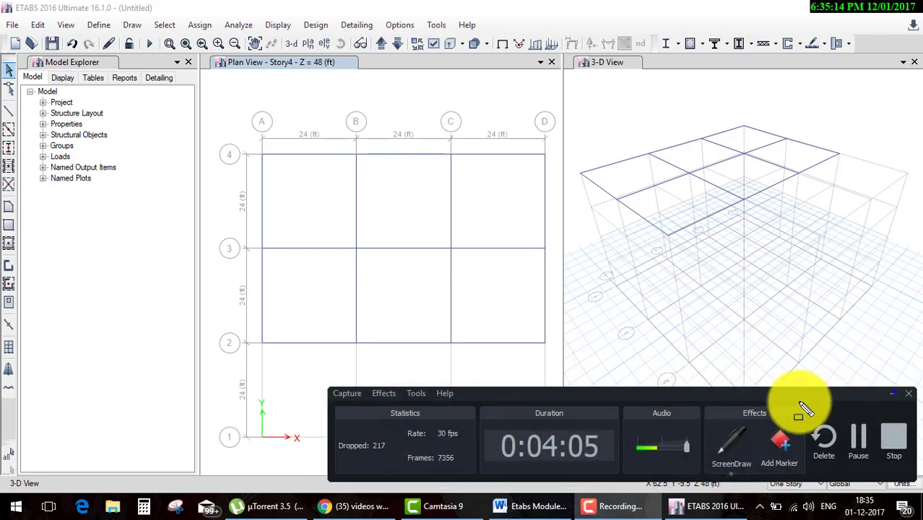
left_click_drag(231, 394, 307, 449)
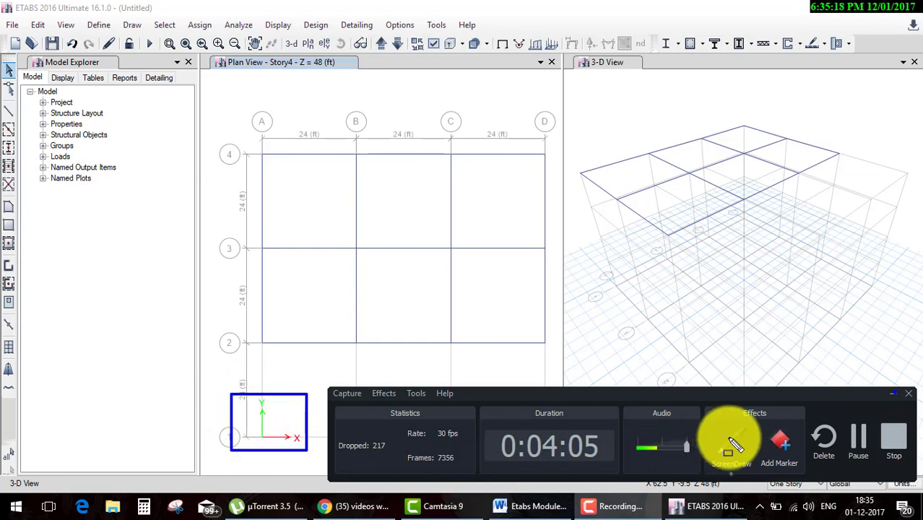
left_click(727, 441)
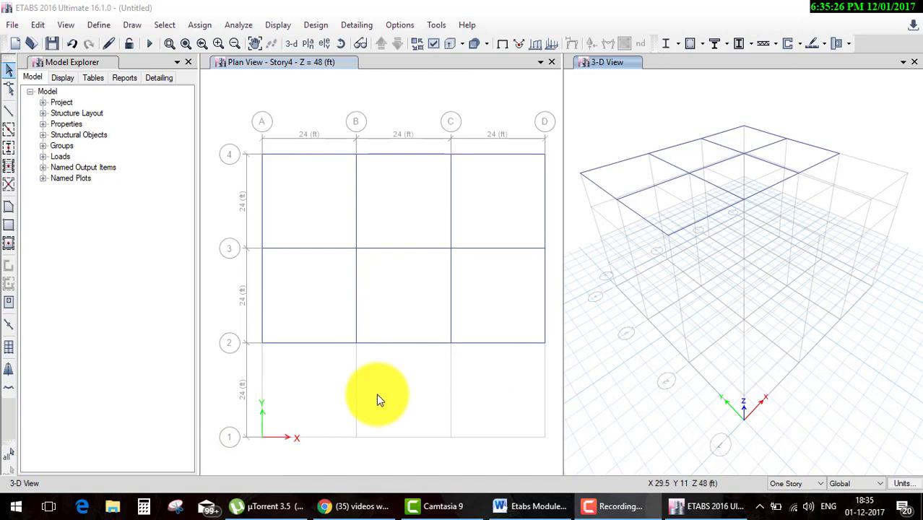
left_click(319, 344)
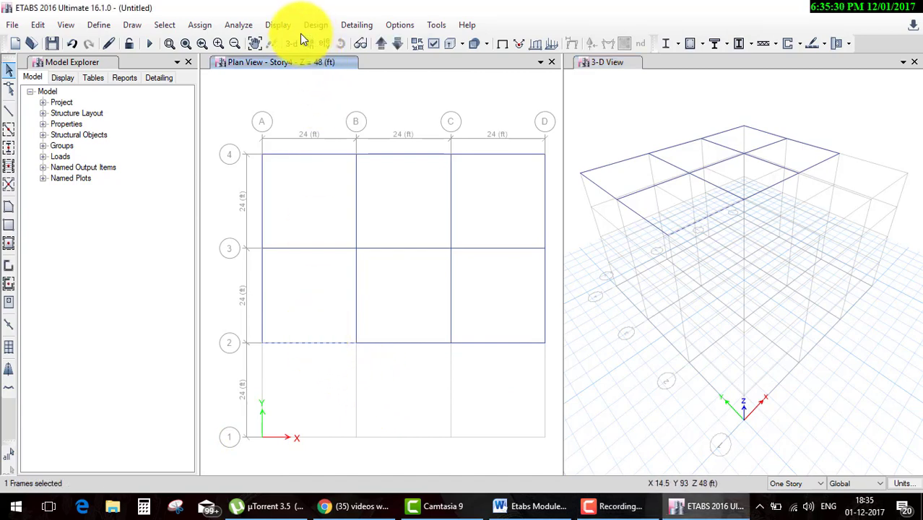
left_click(366, 43)
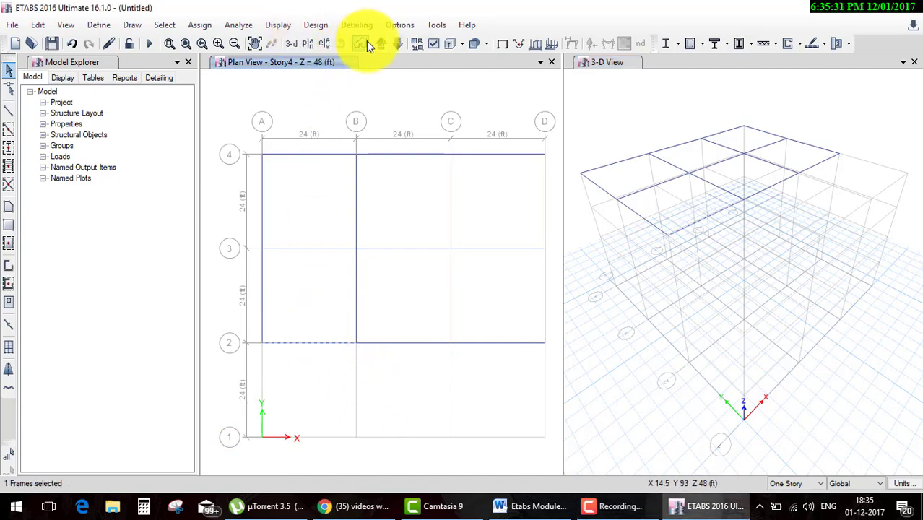
- Turn on Frame Assignments > Local Axes in the plan's display options
left_click(431, 44)
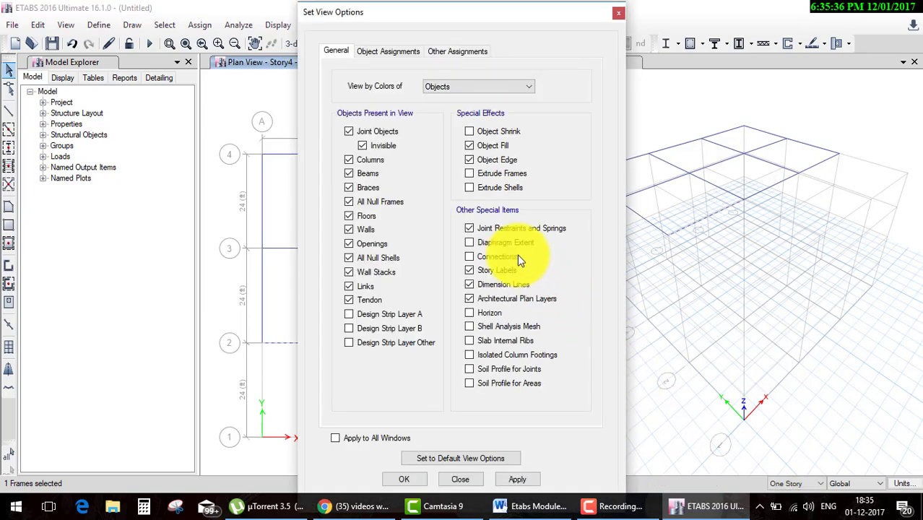
left_click(407, 54)
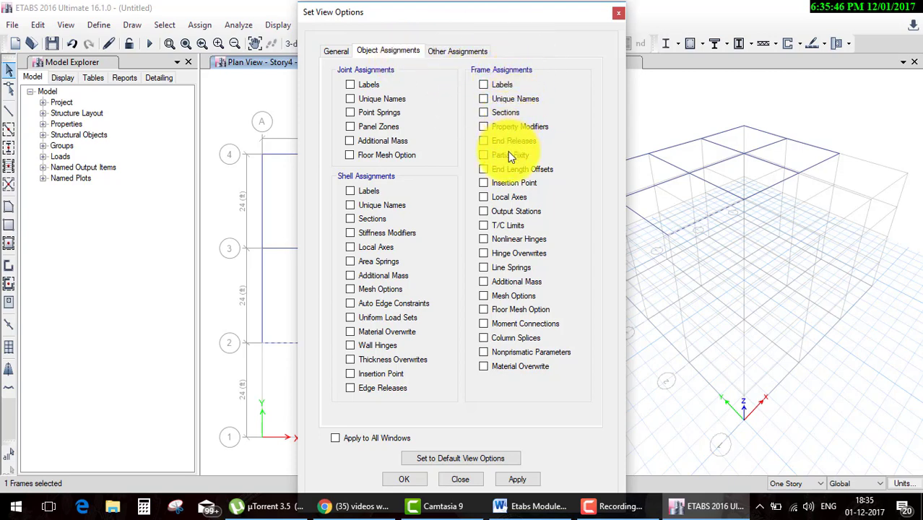
left_click(483, 200)
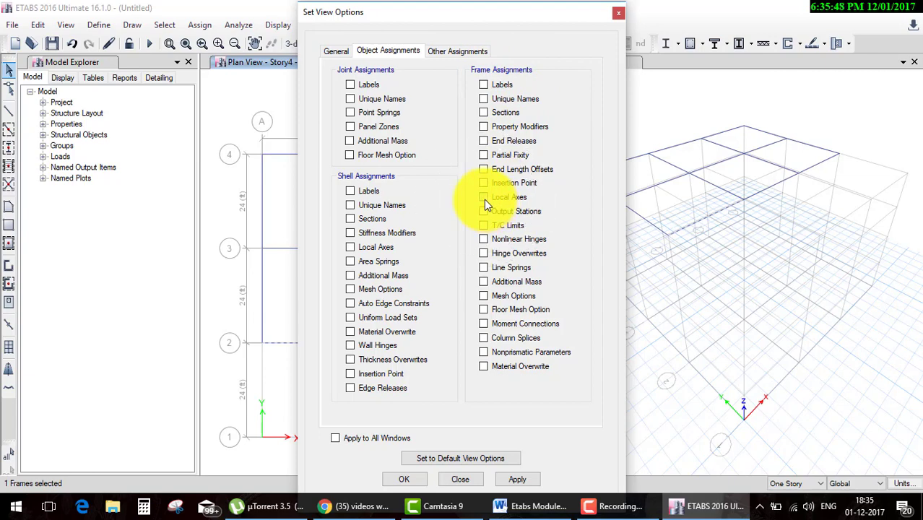
left_click(404, 479)
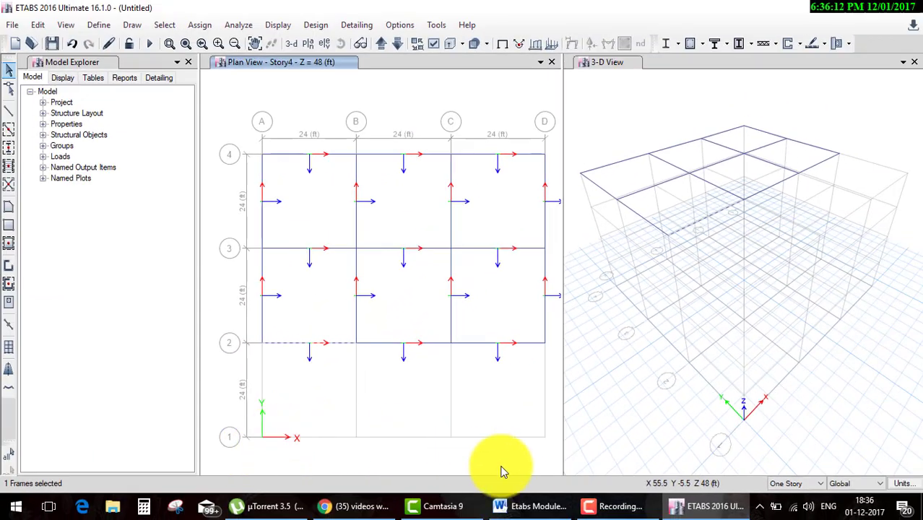
- Select the syllabus topics Global/Local coordinate, Units System, Is codes and Uniform Grid System in turn
left_click(530, 506)
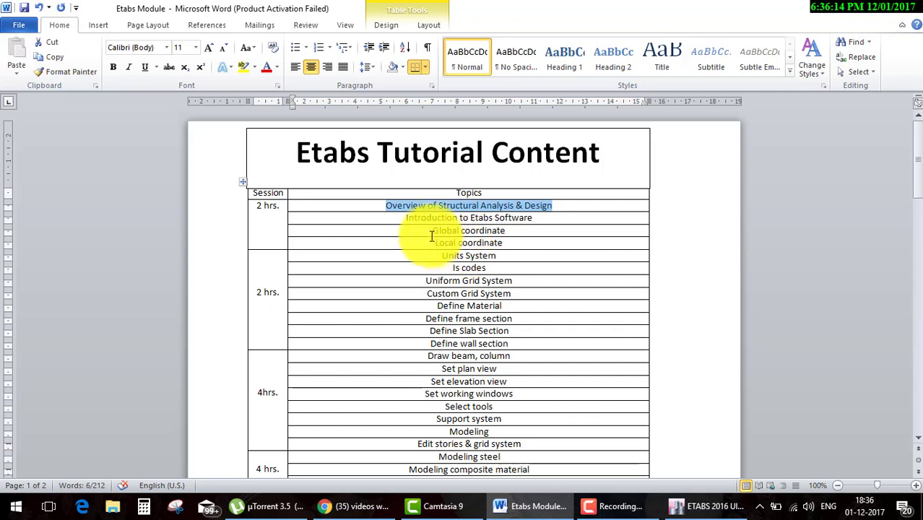
left_click_drag(435, 230, 494, 243)
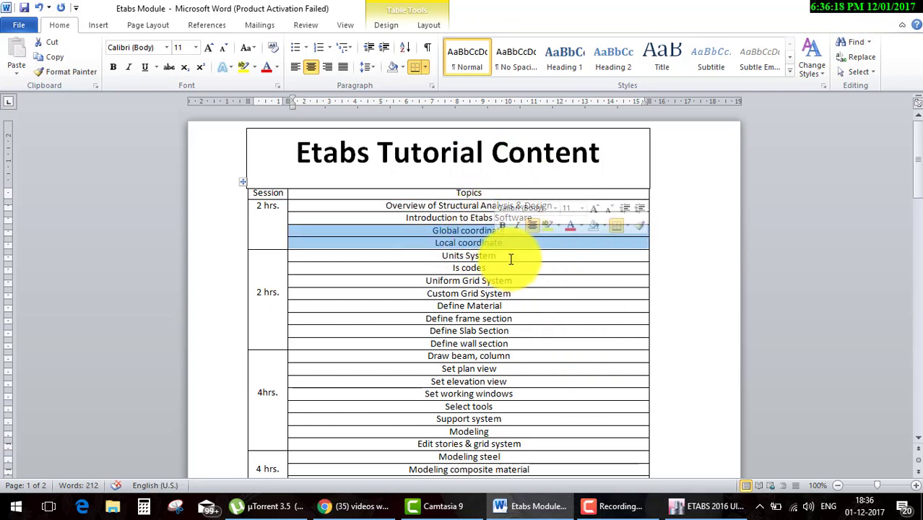
left_click_drag(511, 255, 441, 256)
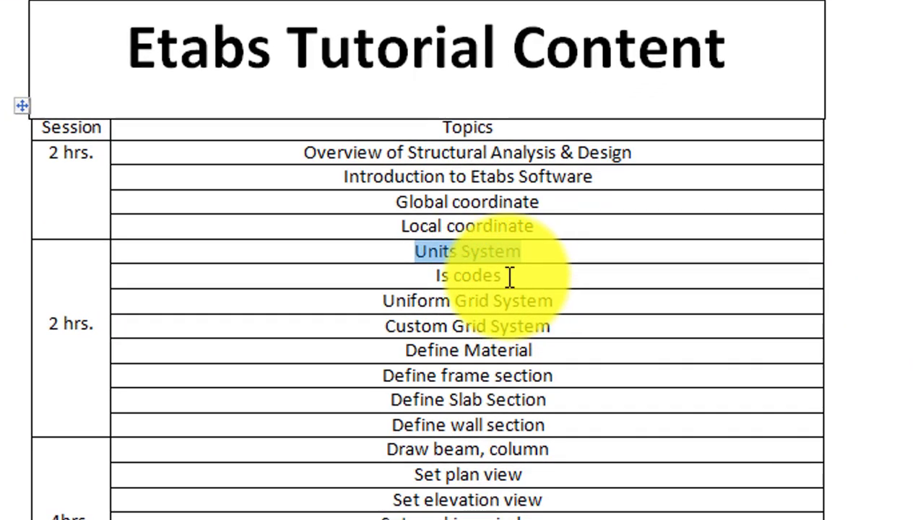
left_click_drag(509, 276, 419, 274)
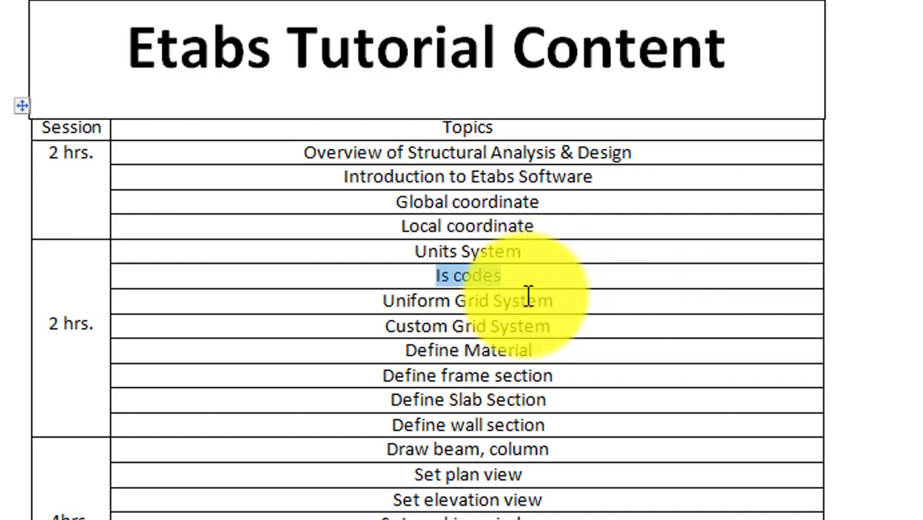
left_click(664, 282)
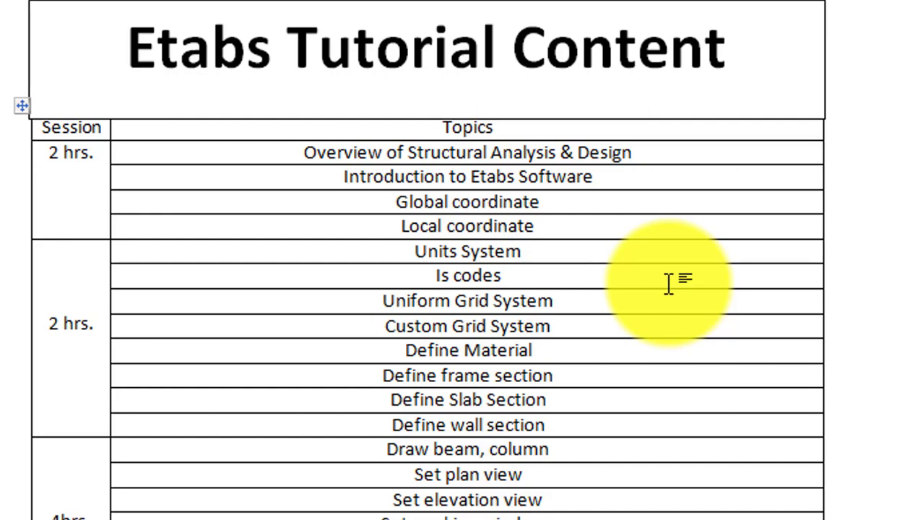
left_click_drag(576, 307, 381, 301)
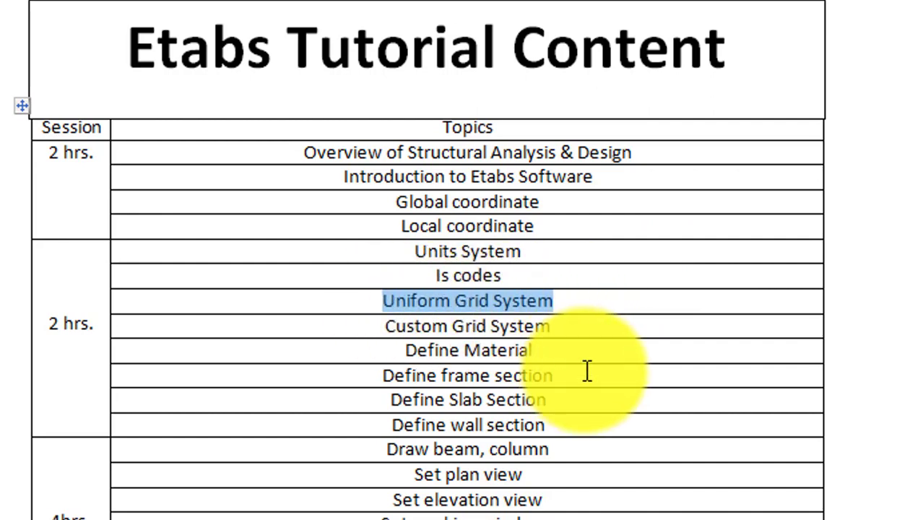
left_click(586, 326)
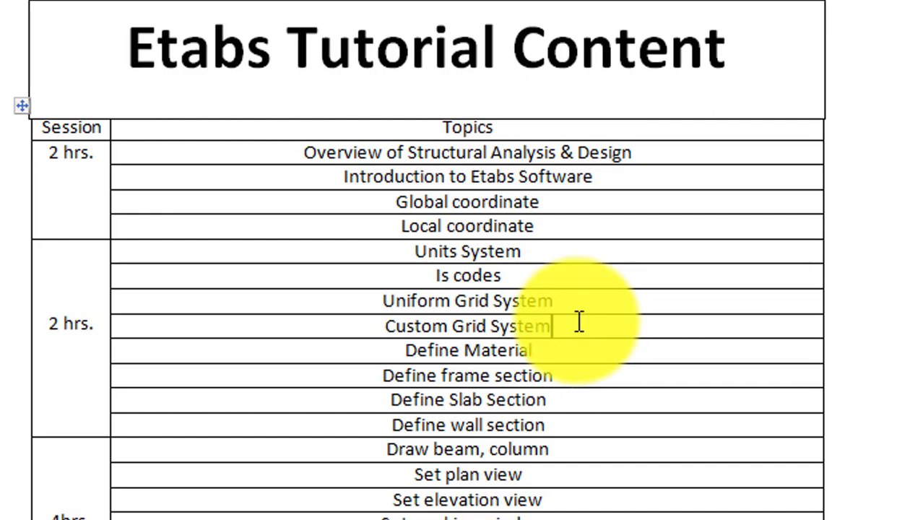
- Select Custom Grid System through Define Slab Section, then highlight Define wall section in yellow
left_click_drag(586, 325, 373, 324)
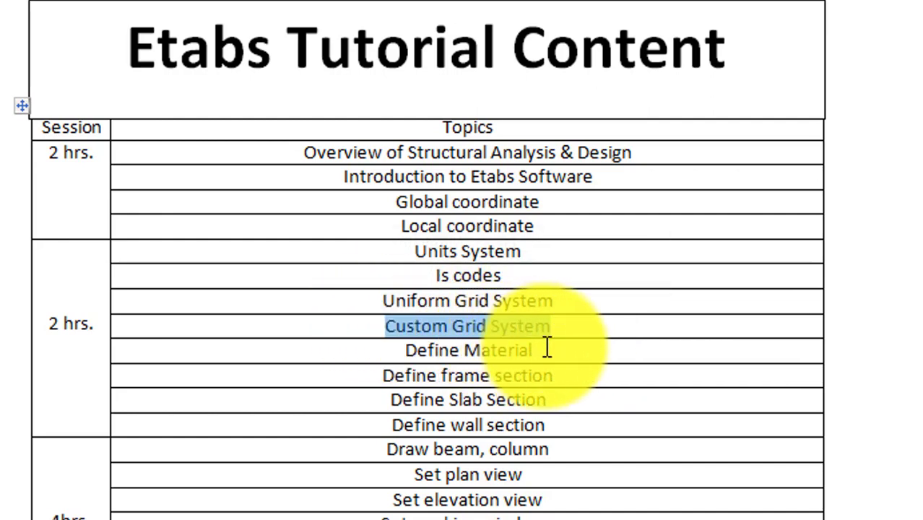
left_click_drag(545, 347, 365, 347)
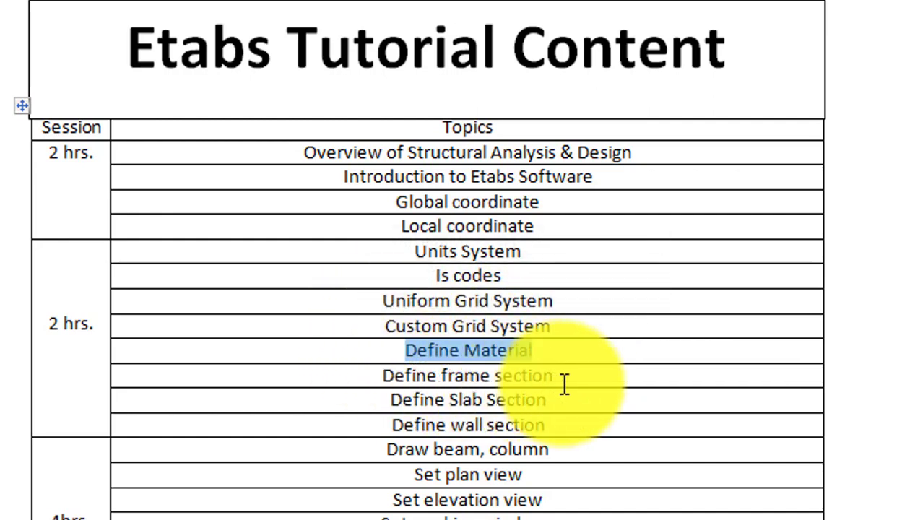
left_click_drag(577, 376, 358, 383)
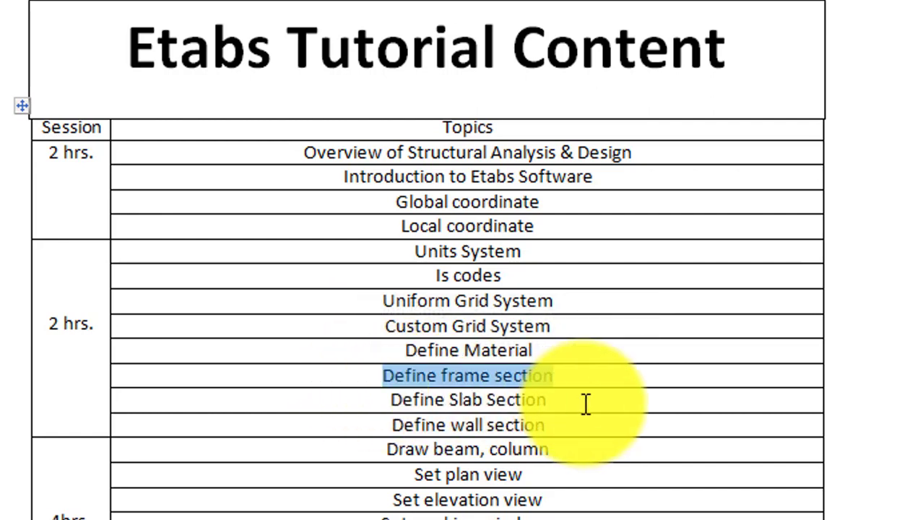
left_click_drag(584, 402, 356, 399)
left_click_drag(584, 422, 369, 424)
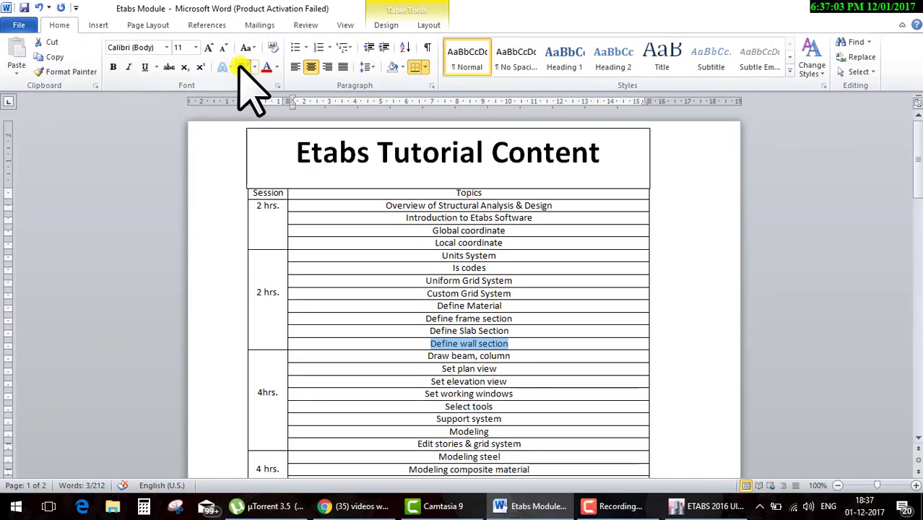
left_click(243, 66)
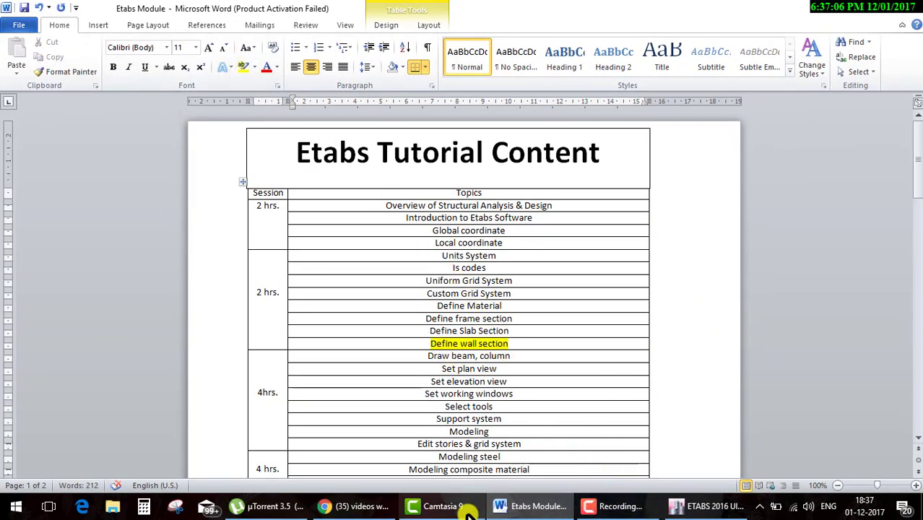
- Make edits apply to all stories and quick-place columns at every enclosed grid intersection
left_click(694, 505)
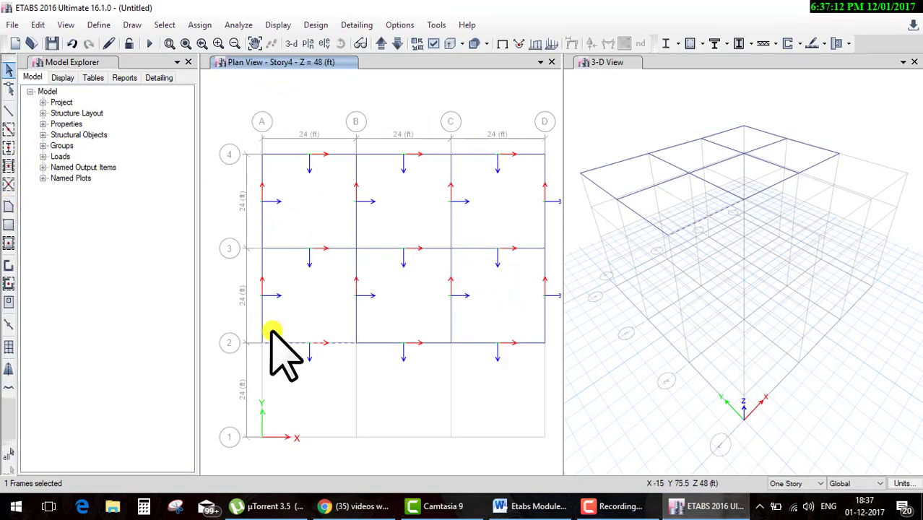
left_click(793, 484)
left_click(786, 504)
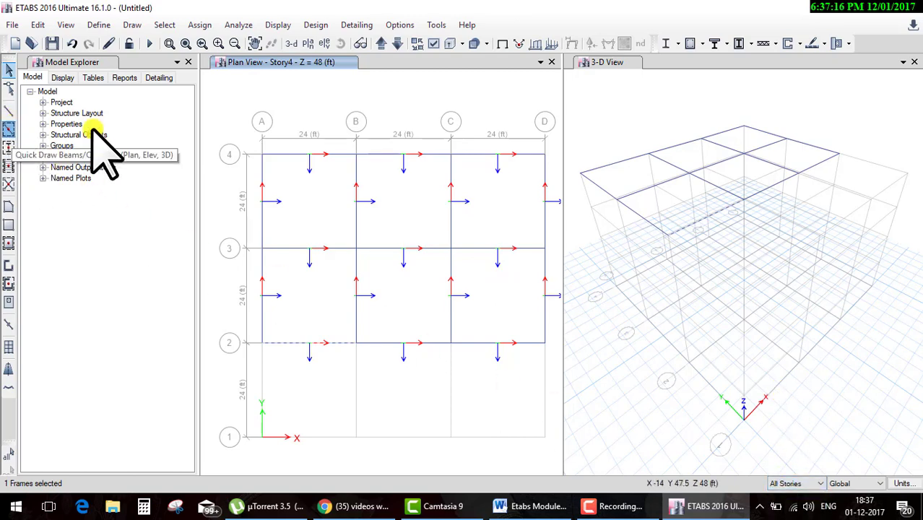
left_click(8, 129)
left_click(9, 146)
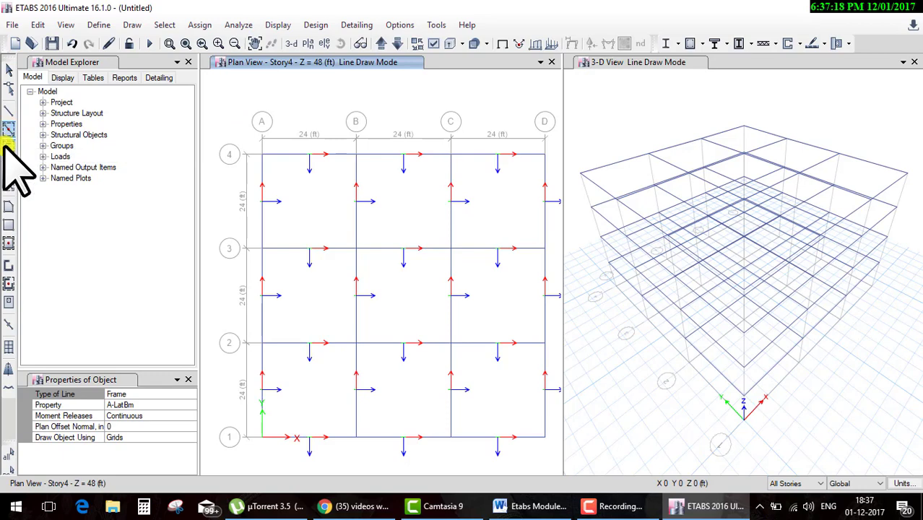
left_click_drag(224, 128, 665, 497)
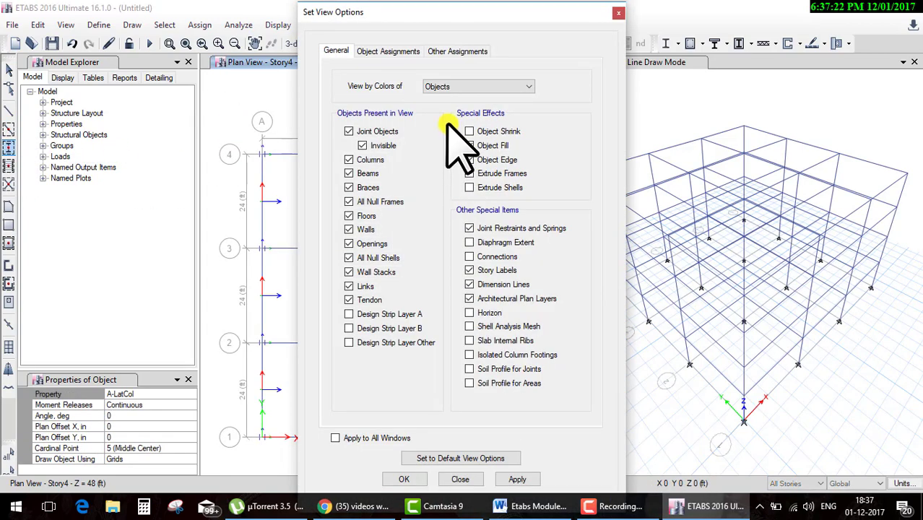
- Hide frame local axes in the view options and exit line draw mode
left_click(390, 50)
left_click(502, 197)
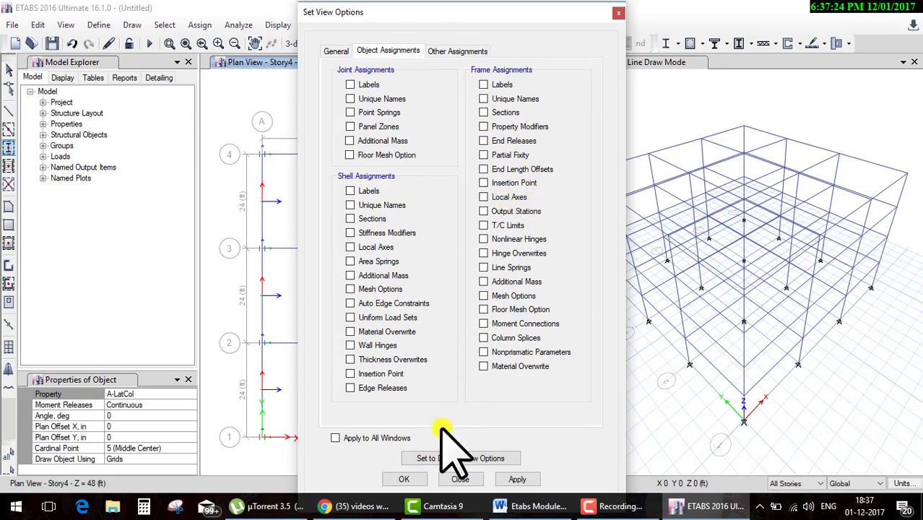
left_click(403, 479)
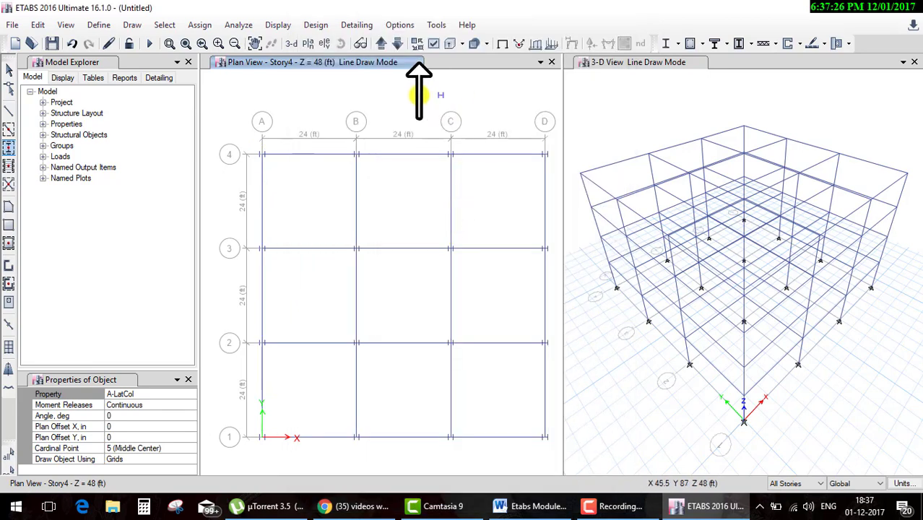
left_click(8, 69)
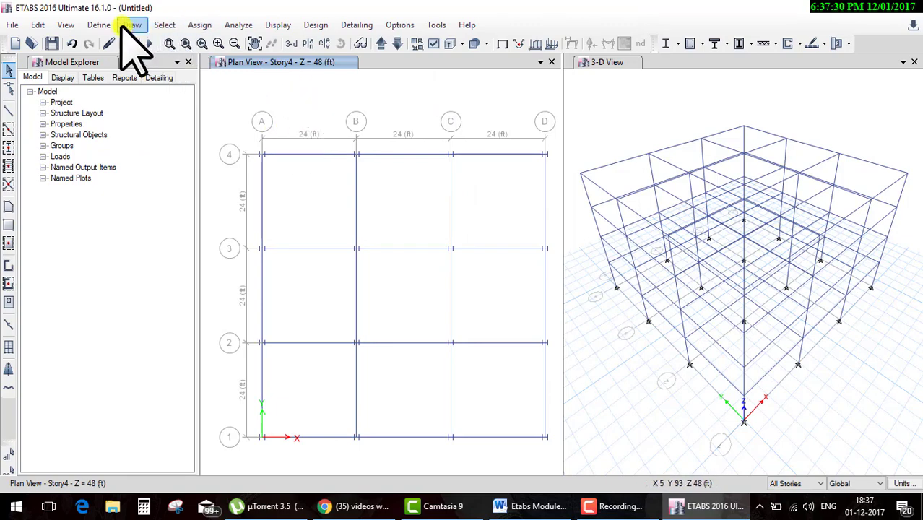
- Add a new India-region Masonry material (135 lb/ft³, E 3600000 lb/in²) to the materials list
left_click(99, 25)
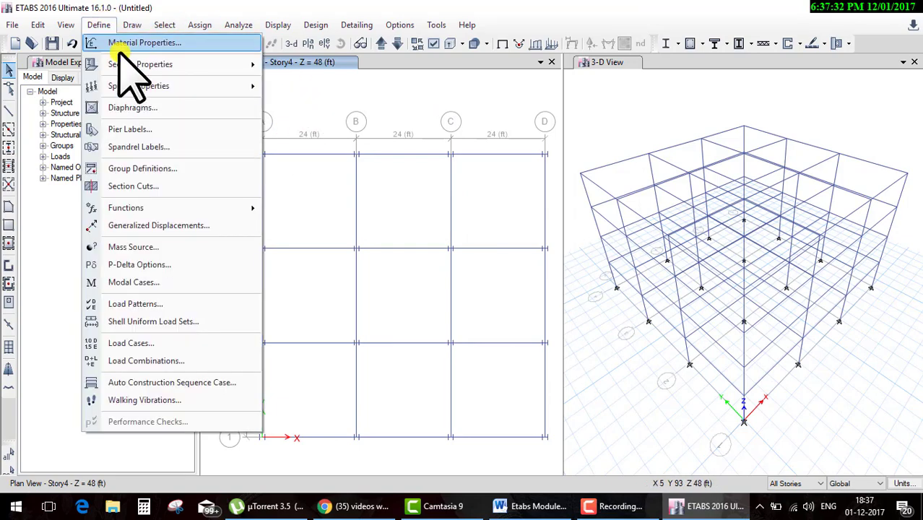
left_click(125, 43)
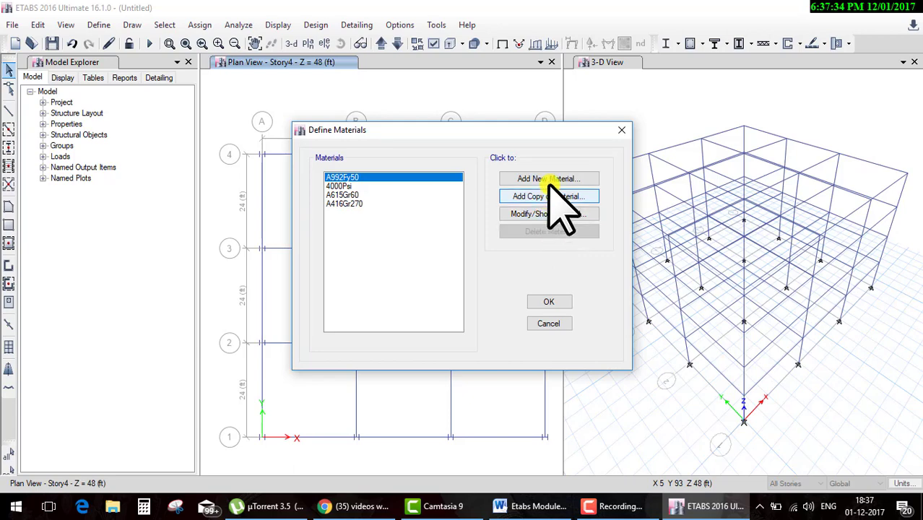
left_click(548, 180)
left_click(438, 211)
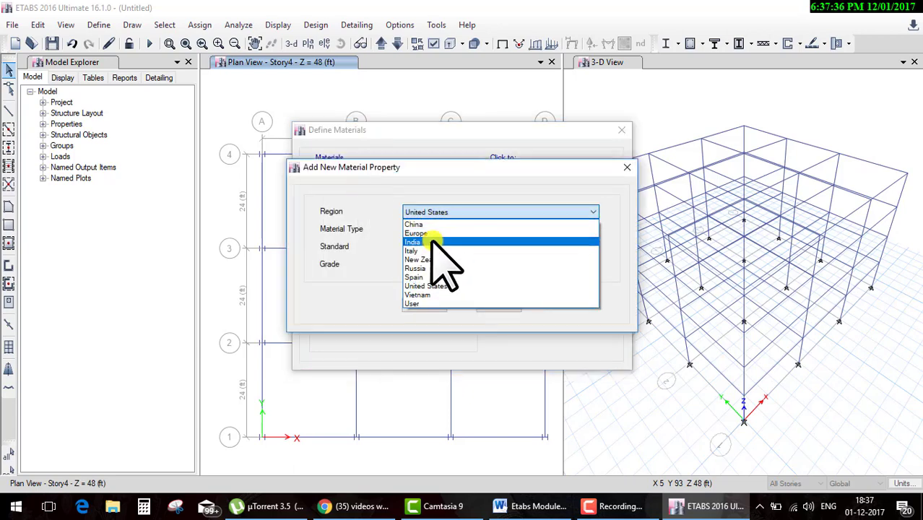
left_click(438, 231)
left_click(440, 229)
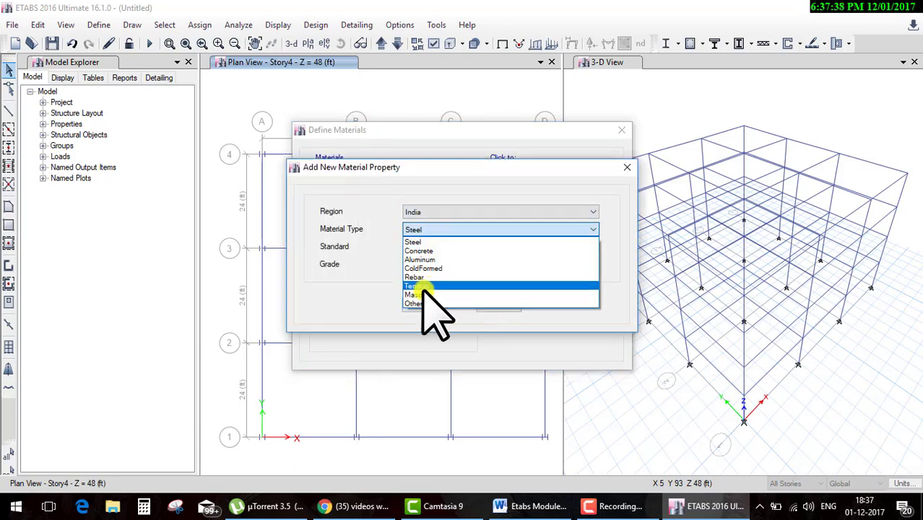
left_click(422, 295)
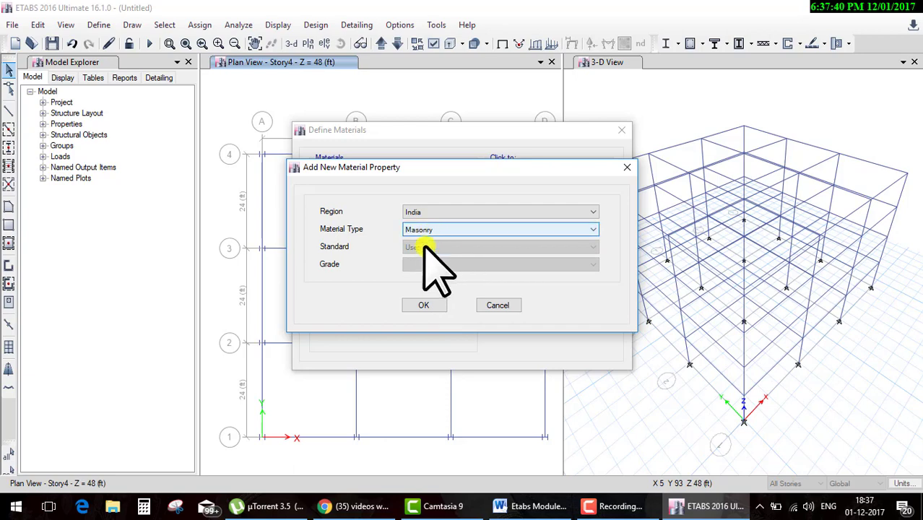
left_click(423, 305)
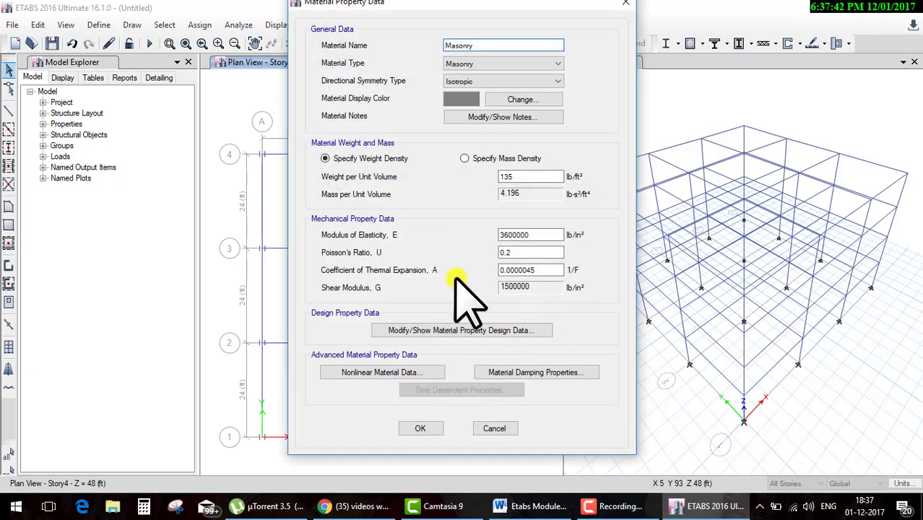
left_click(428, 426)
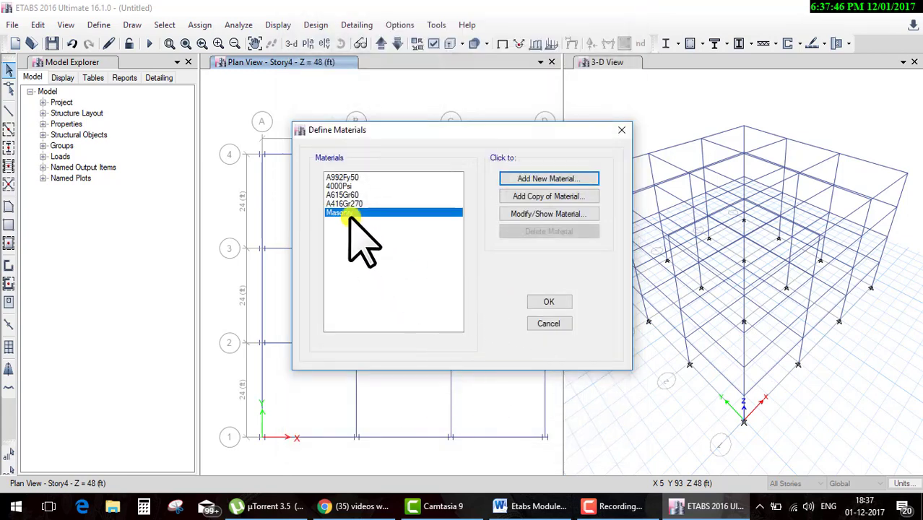
left_click(563, 302)
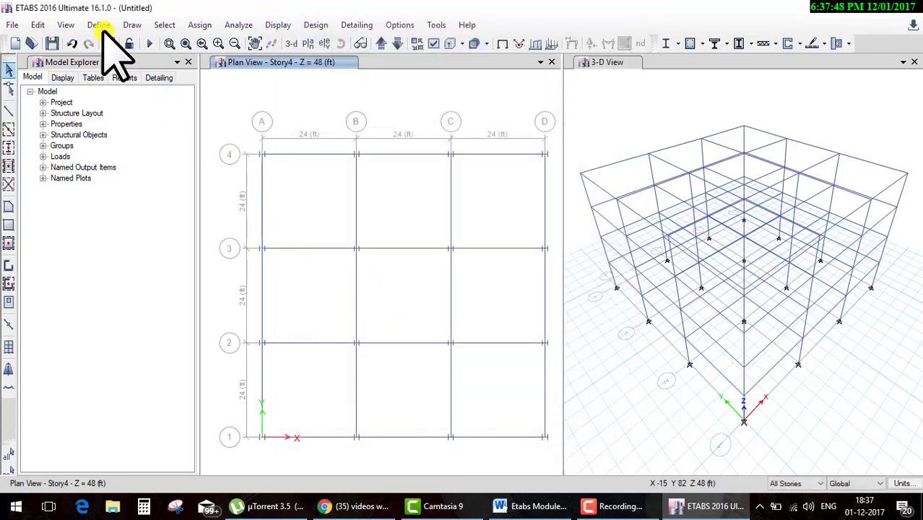
- Add a new wall property Wall230 using Masonry material with Specified property type
left_click(100, 26)
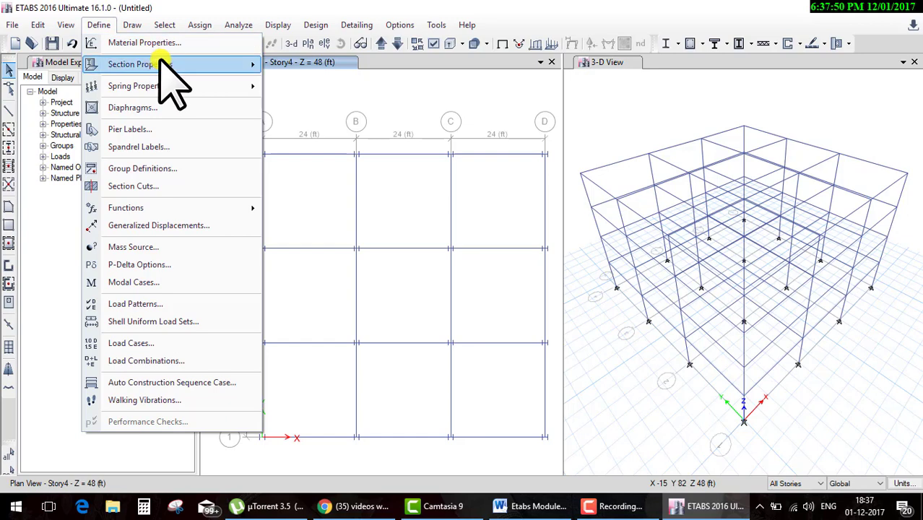
mouse_move(140, 64)
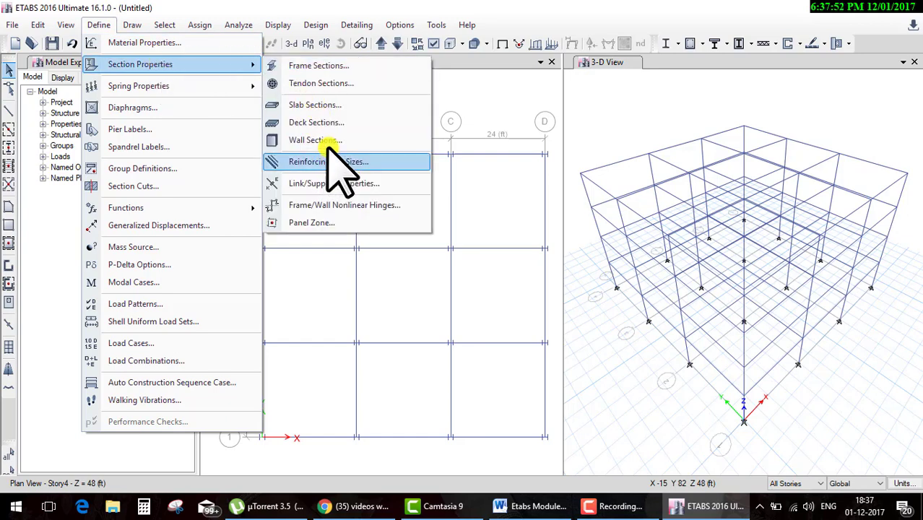
left_click(315, 140)
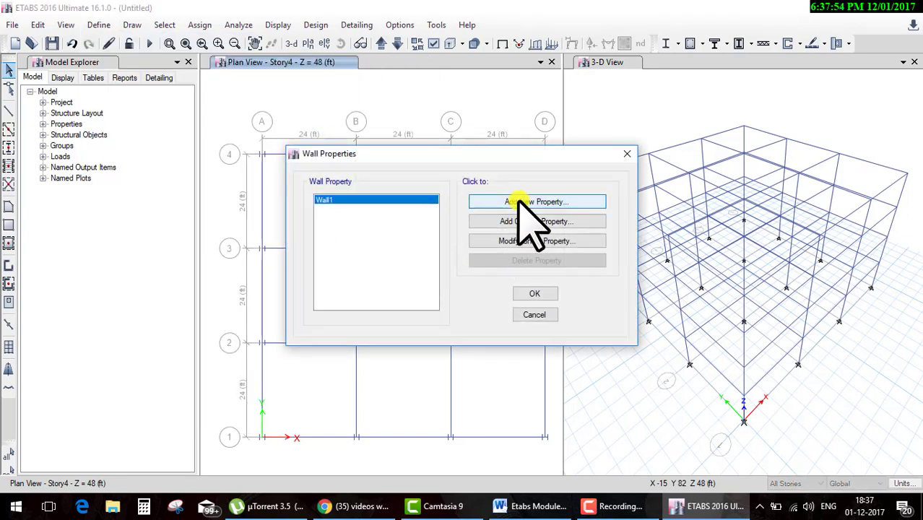
left_click(513, 202)
type("Wall230")
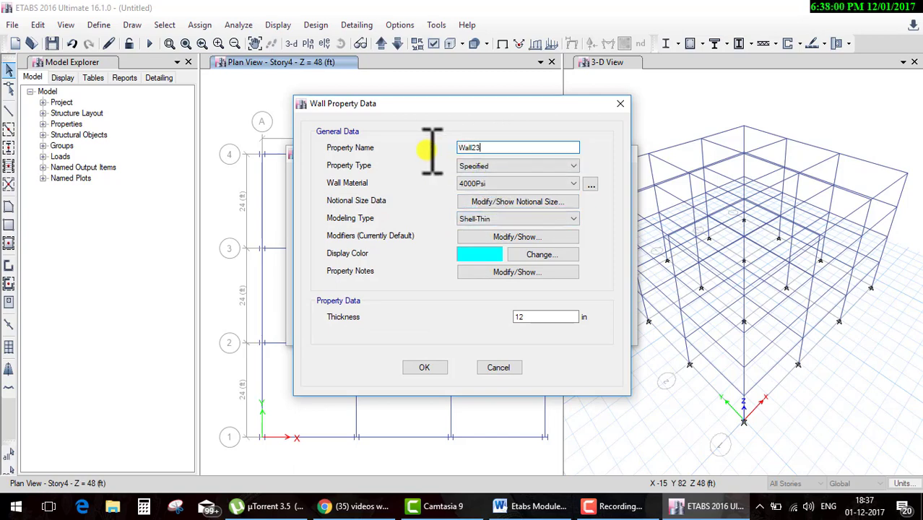
left_click(509, 184)
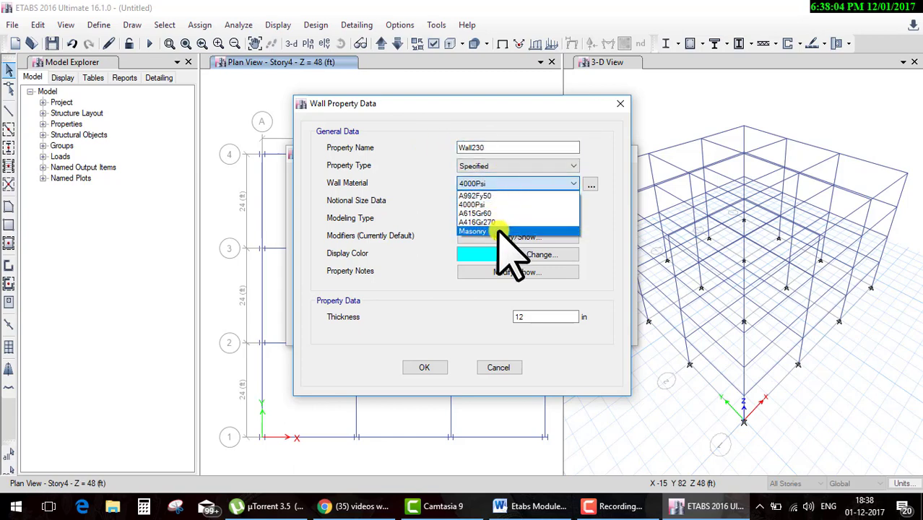
left_click(505, 231)
left_click(526, 166)
left_click(518, 160)
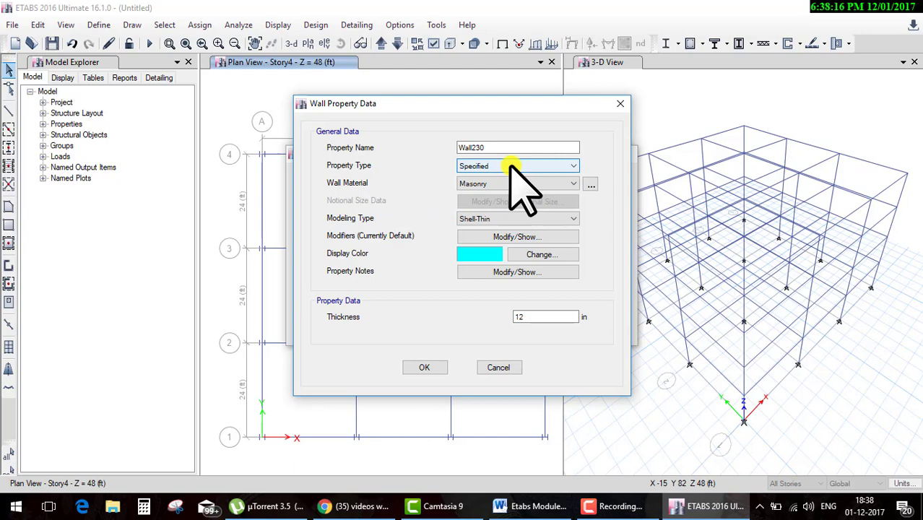
left_click(514, 168)
left_click(505, 192)
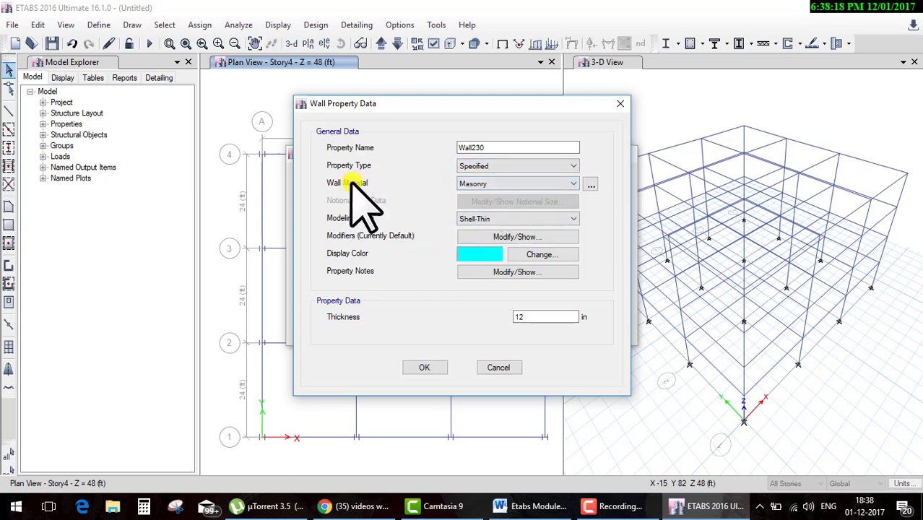
- Give Wall230 Membrane modeling and 9 in thickness, then close the wall properties
left_click(505, 219)
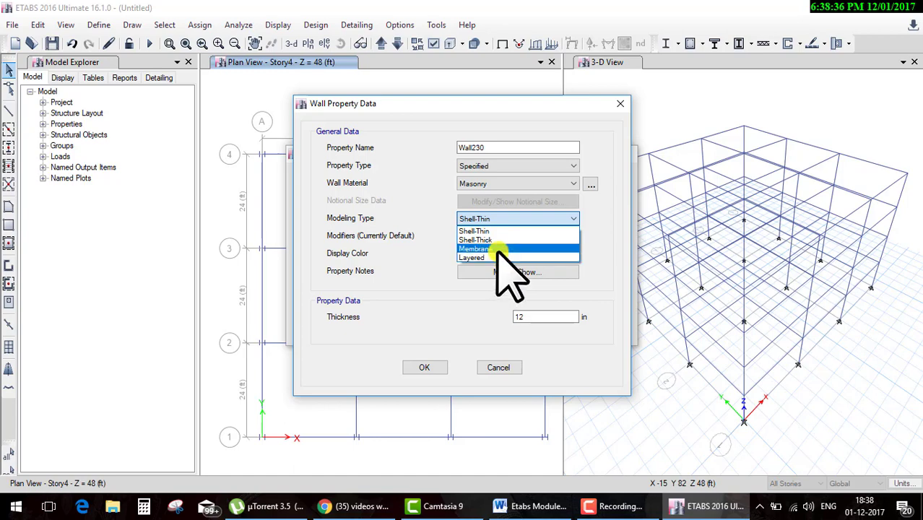
left_click(498, 249)
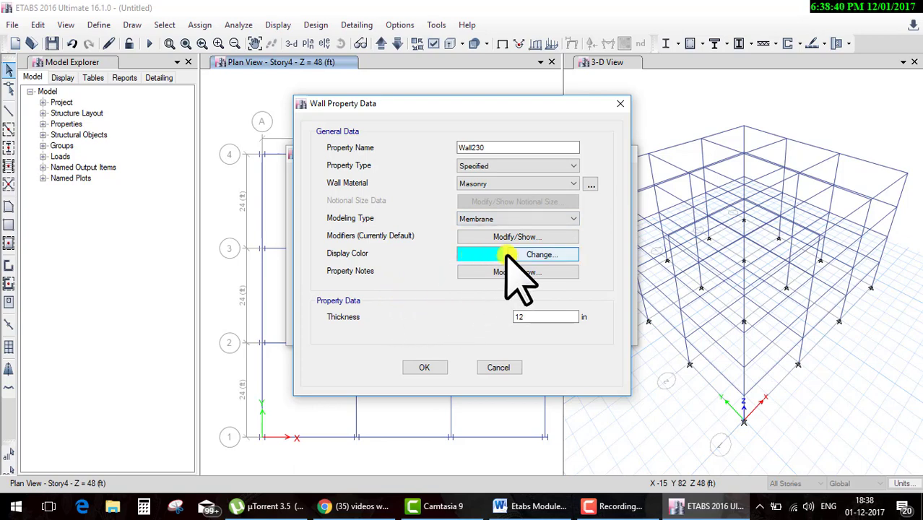
double_click(542, 316)
type("9")
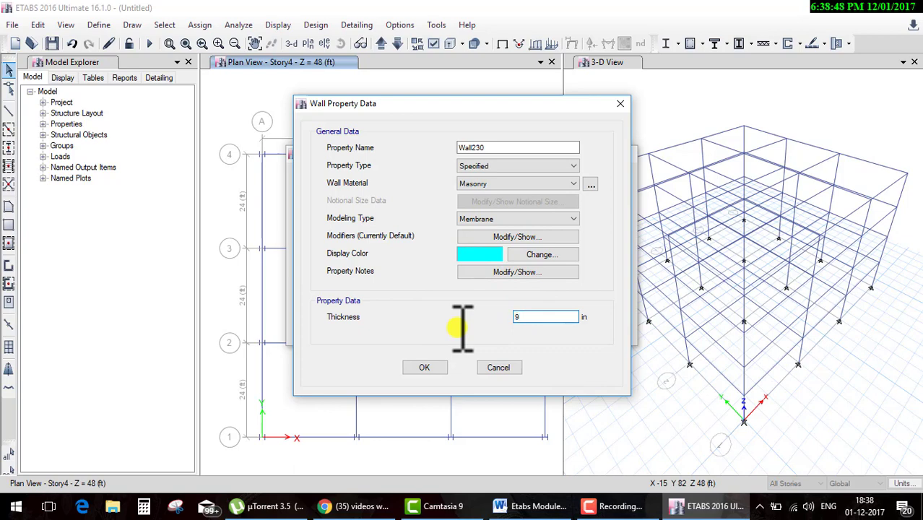
left_click(437, 368)
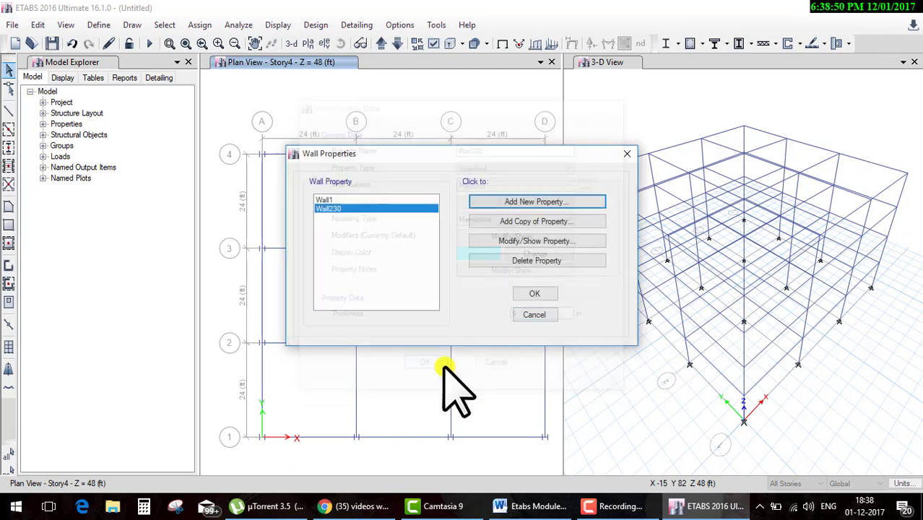
left_click(527, 292)
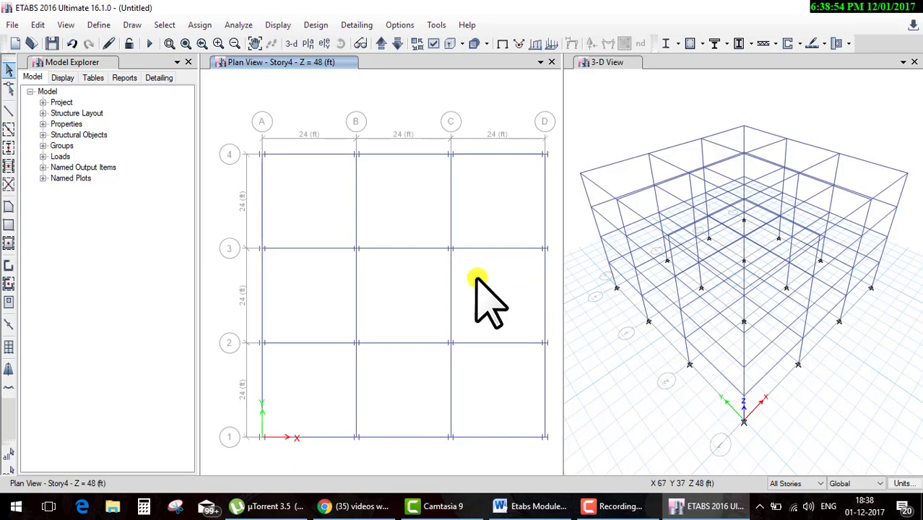
- Start Draw Walls (Plan) with the Wall230 wall property
left_click(8, 266)
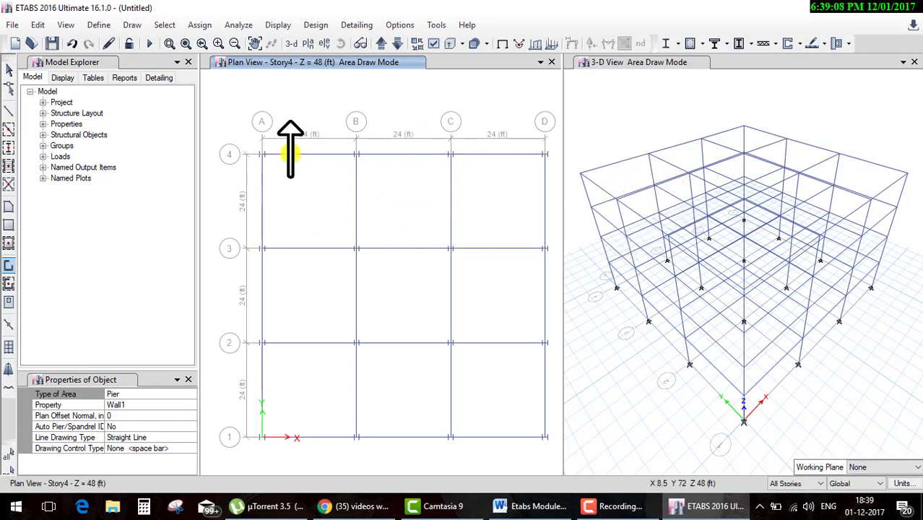
left_click(8, 265)
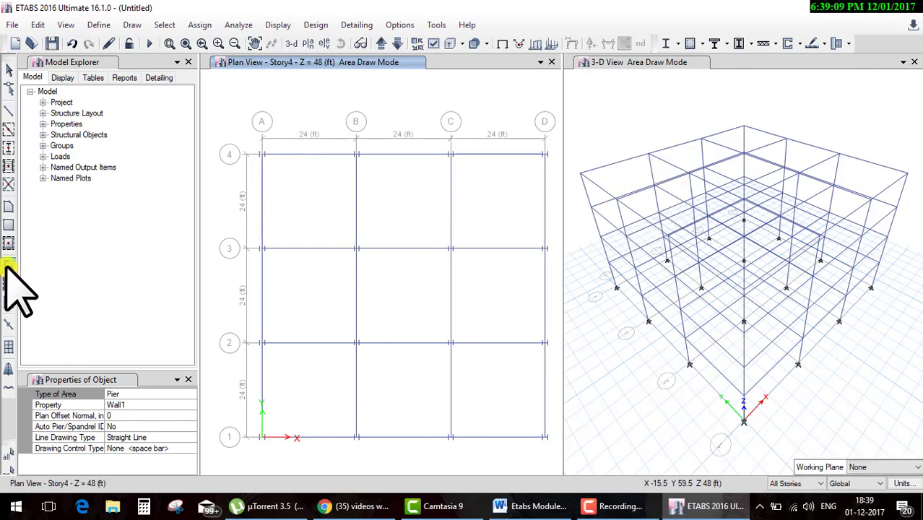
left_click(180, 404)
left_click(187, 405)
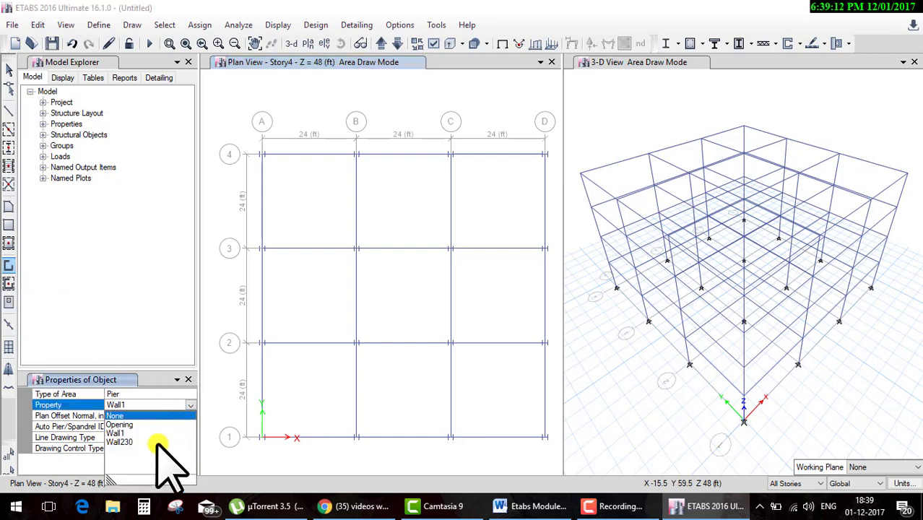
left_click(159, 440)
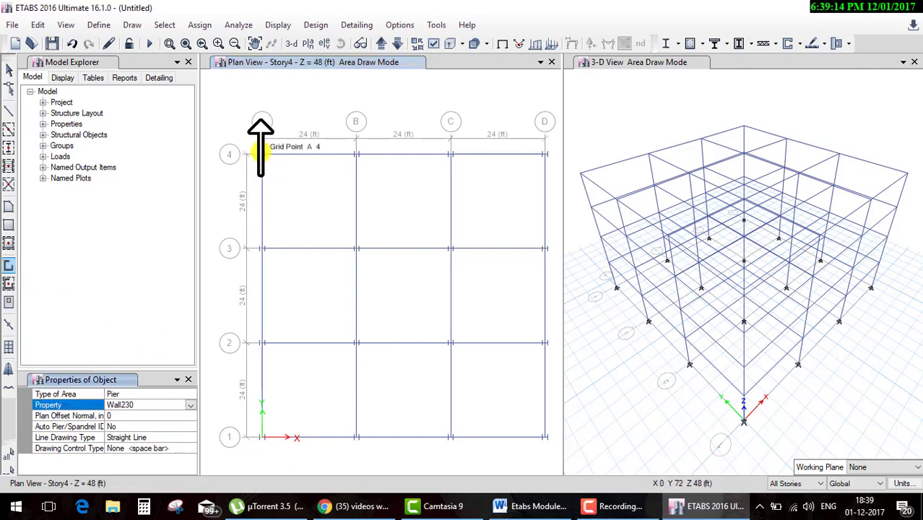
- Draw the one-story wall along grid 4 from A through B to C
left_click(262, 154)
left_click(356, 154)
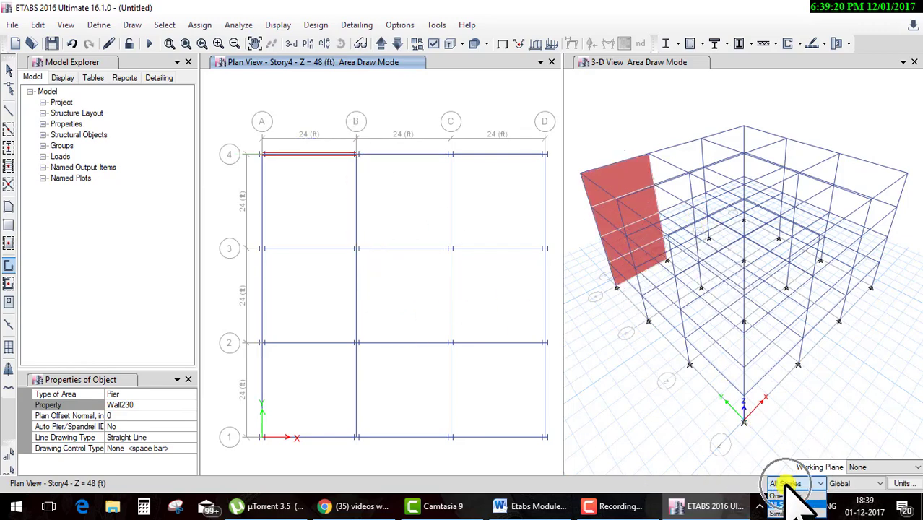
left_click(778, 495)
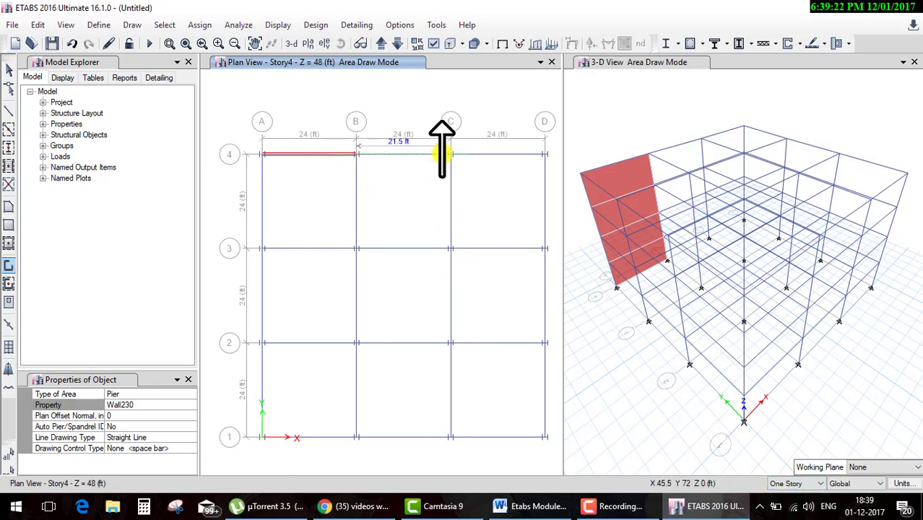
left_click(449, 153)
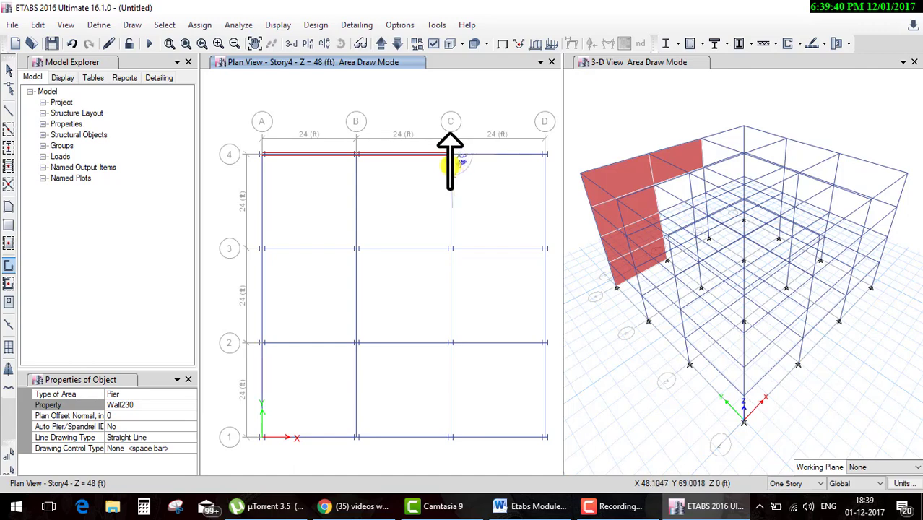
key("Escape")
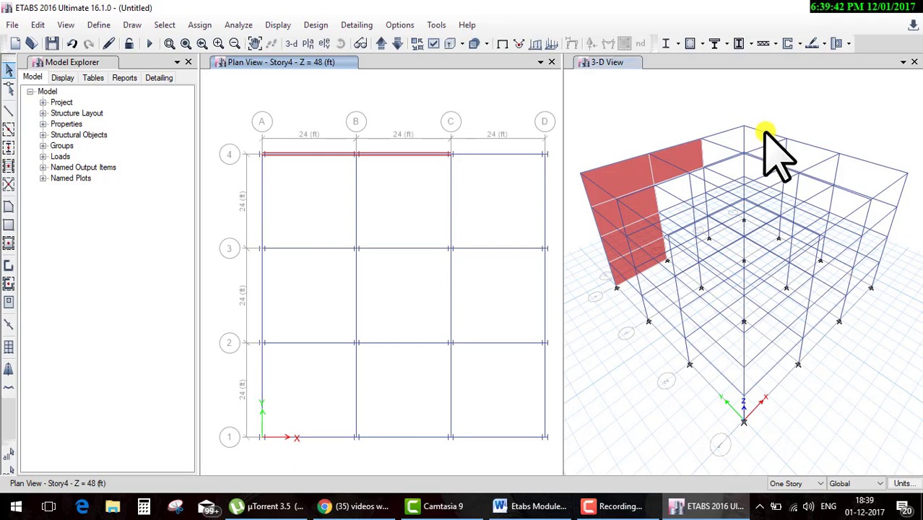
- Add perimeter walls on grid 4 C–D, grid D 4–1, grid 1 A–C and grid A 1–2
left_click(764, 133)
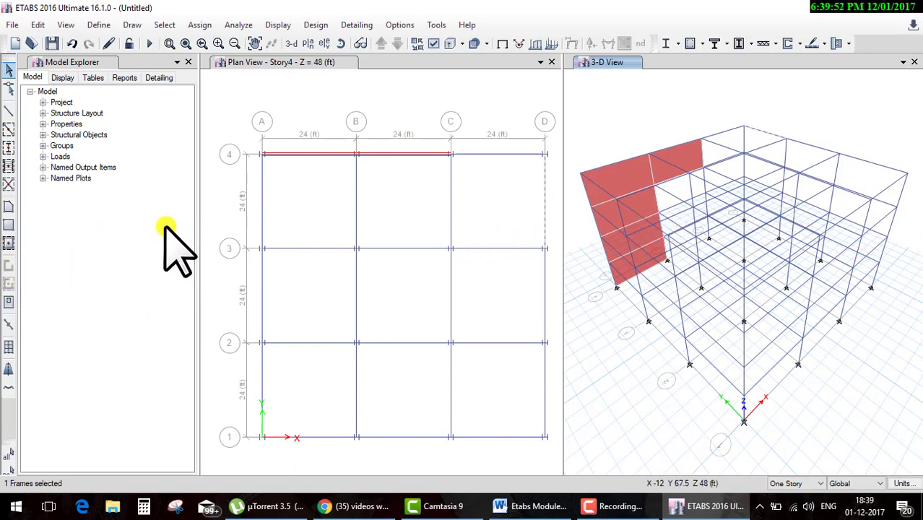
left_click(369, 221)
left_click(8, 285)
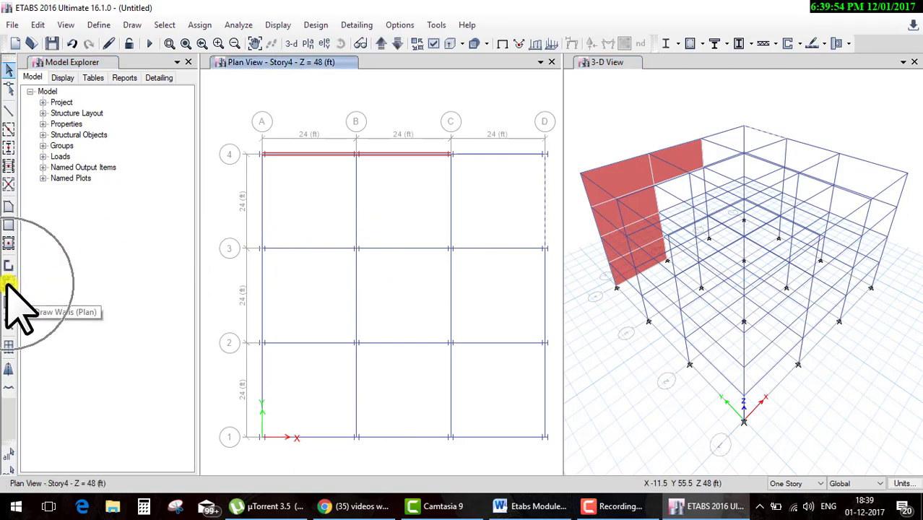
left_click(505, 153)
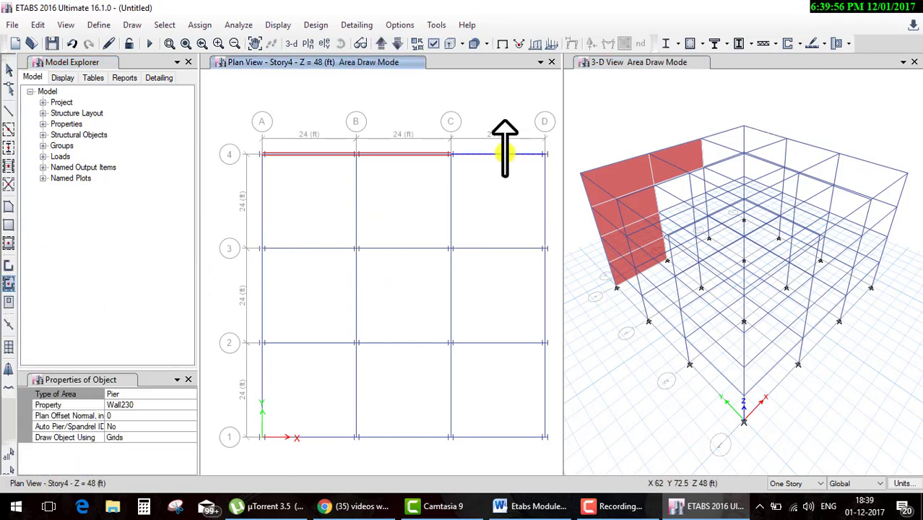
left_click(542, 194)
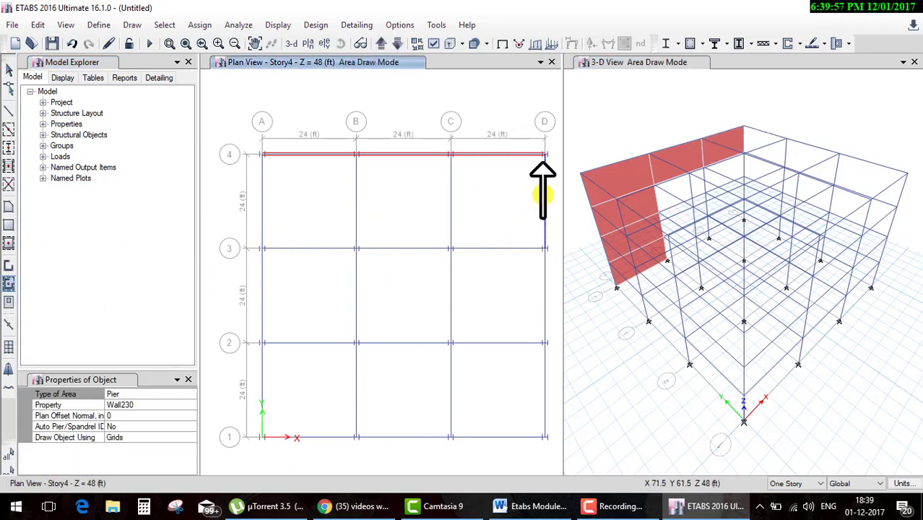
left_click(543, 289)
left_click(546, 375)
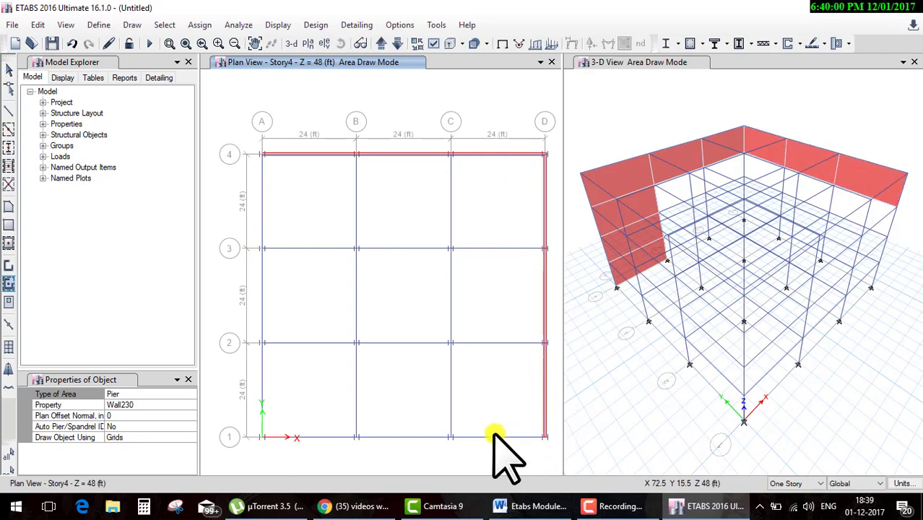
left_click(430, 437)
left_click(305, 437)
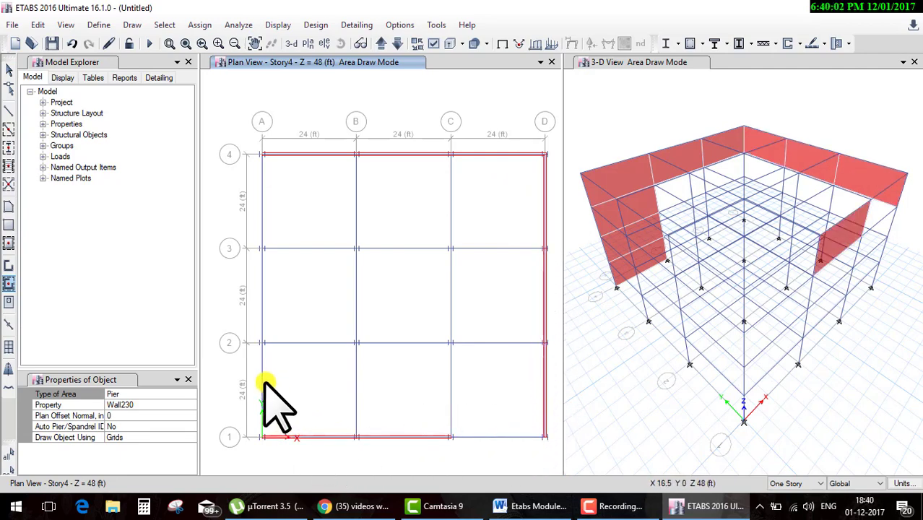
left_click(264, 394)
- Wall in the central B–C/2–3 bay as a core on all stories
left_click_drag(299, 207, 504, 392)
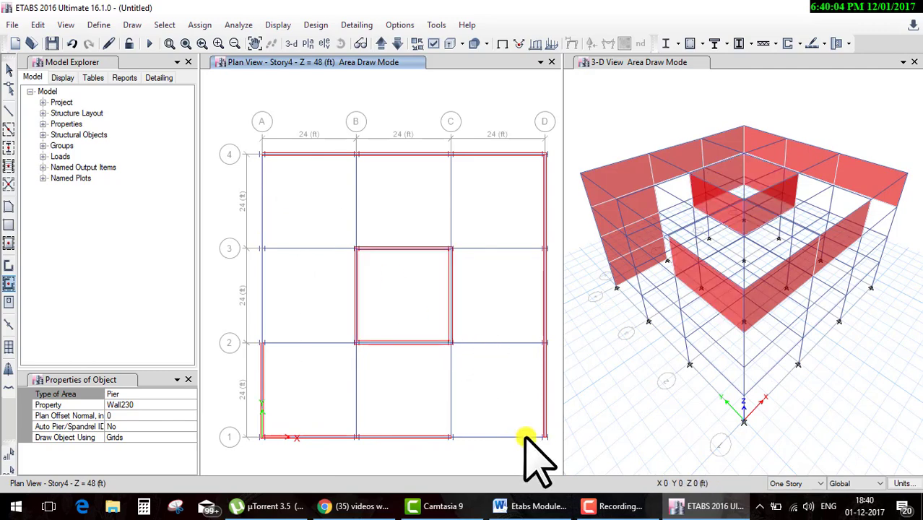
left_click(794, 483)
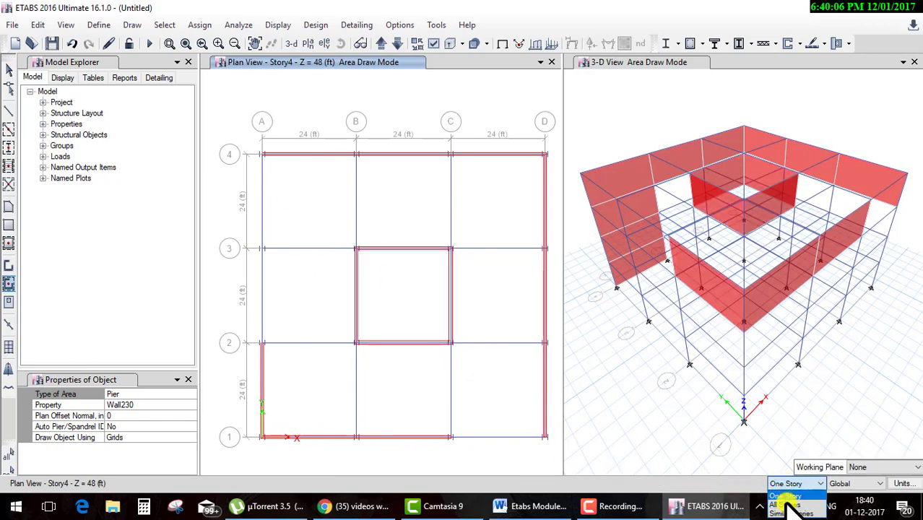
left_click(791, 505)
left_click_drag(316, 202, 482, 378)
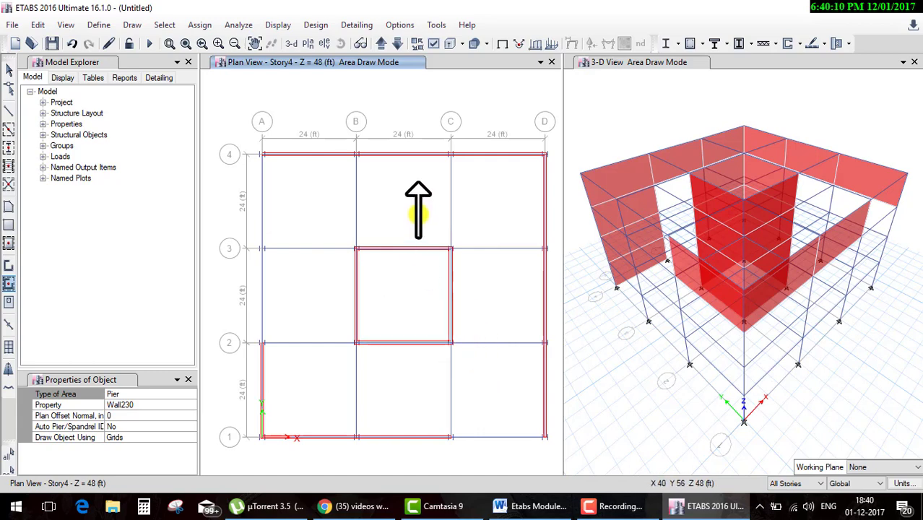
key("Escape")
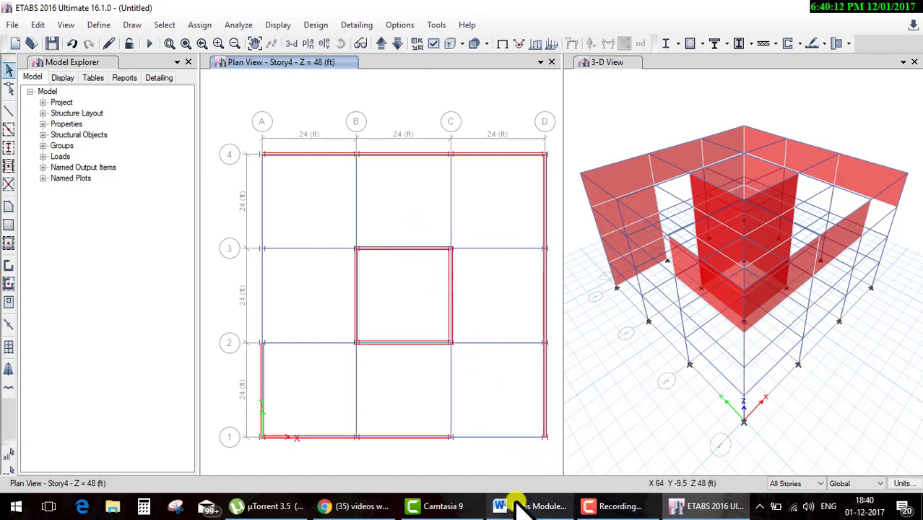
left_click(538, 509)
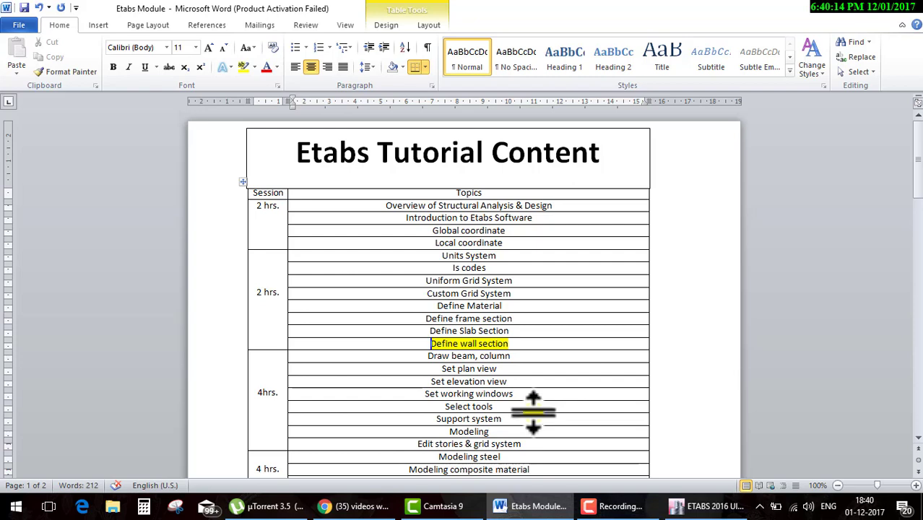
left_click_drag(526, 355, 404, 354)
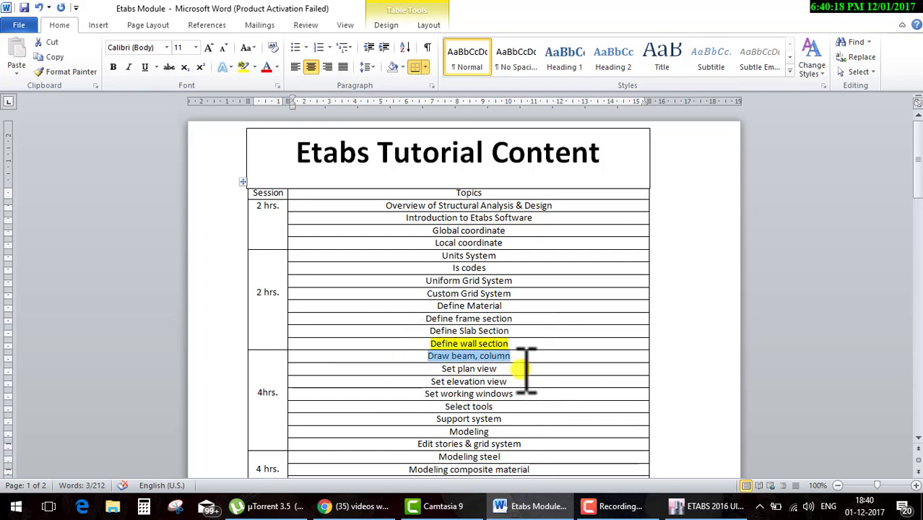
left_click_drag(526, 370, 454, 368)
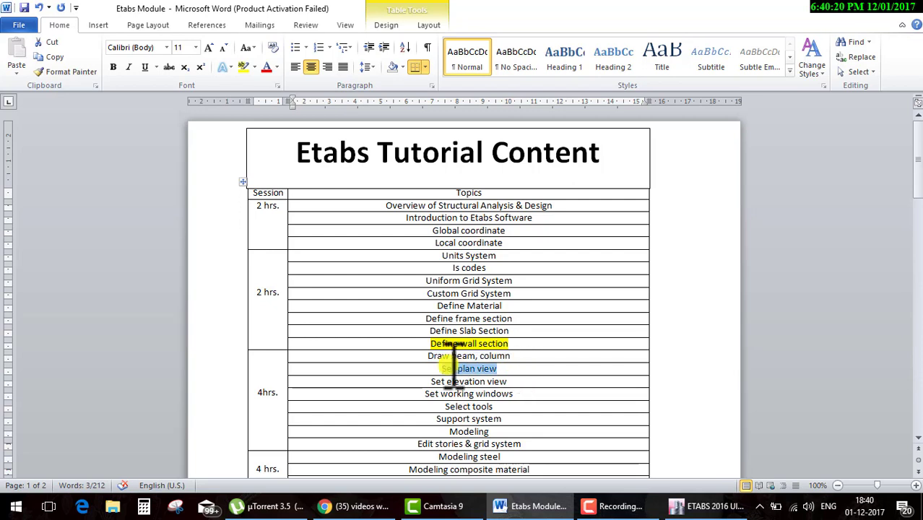
left_click(708, 506)
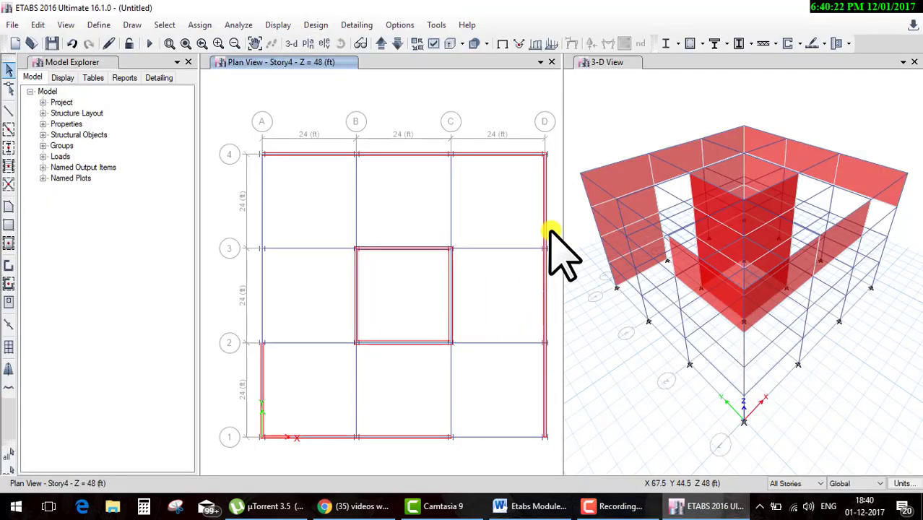
- Add two new model windows from the 3-D view window's menu
left_click(903, 62)
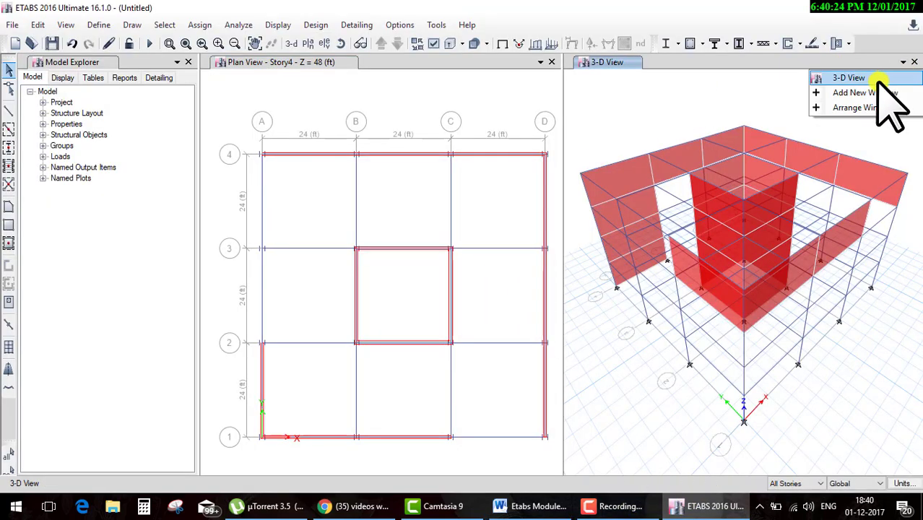
left_click(879, 92)
left_click(902, 62)
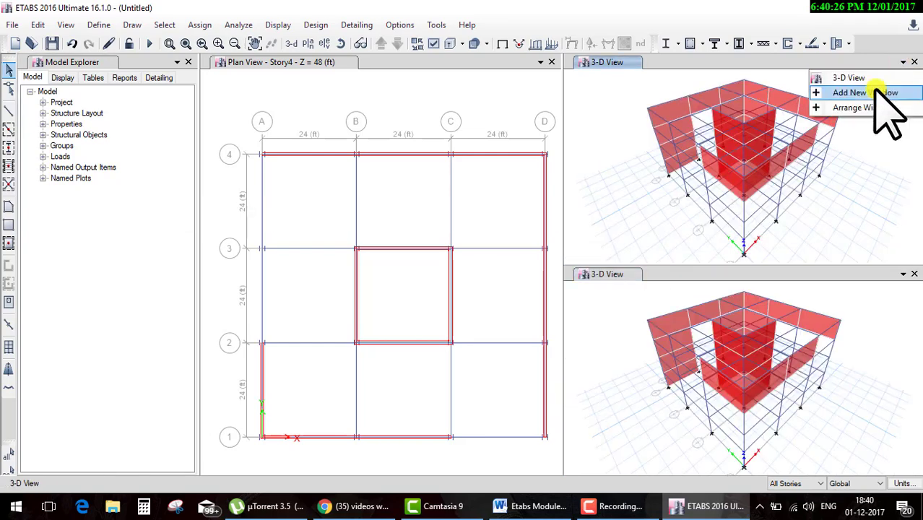
left_click(879, 93)
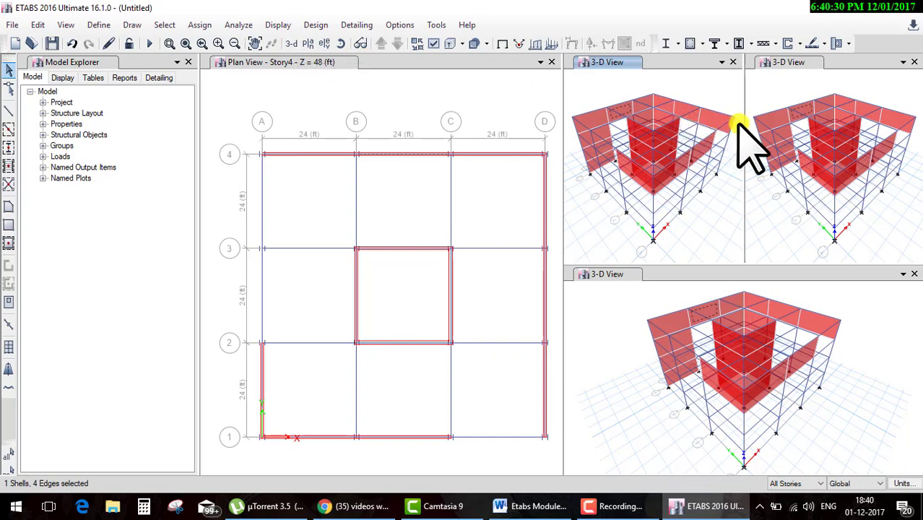
- Set the panes to a Story4 plan, elevation A and a 3-D view
left_click(308, 43)
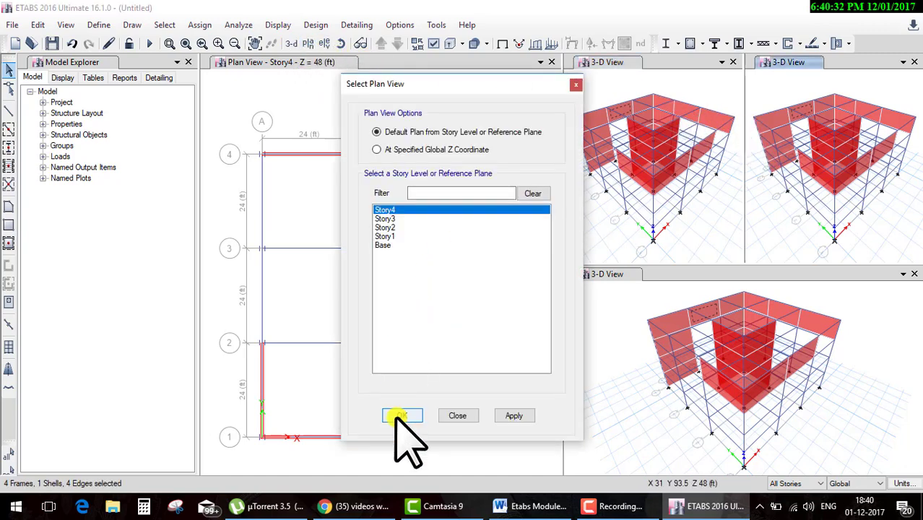
left_click(401, 415)
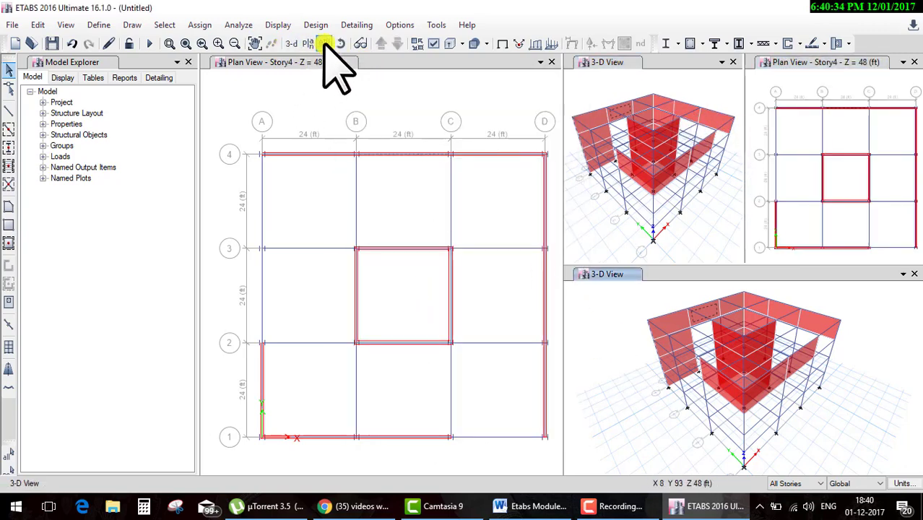
left_click(324, 43)
left_click(402, 420)
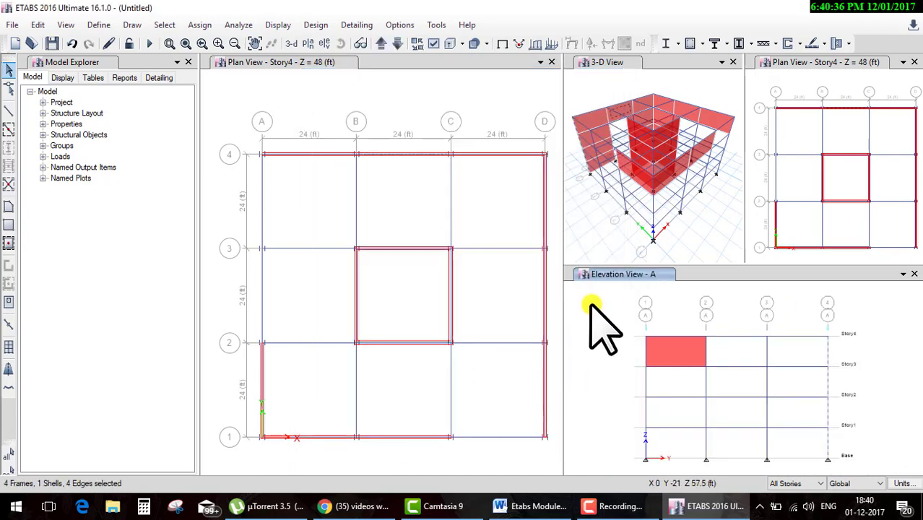
left_click(412, 105)
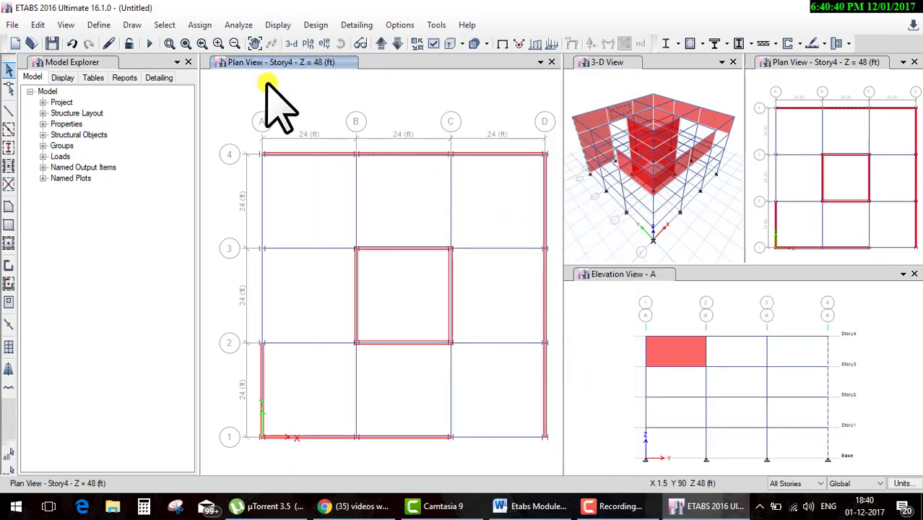
left_click(358, 43)
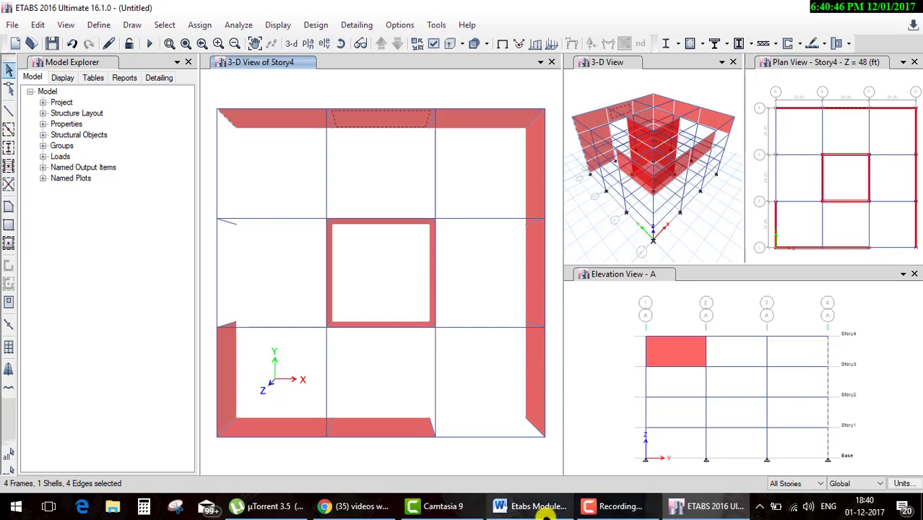
left_click(534, 505)
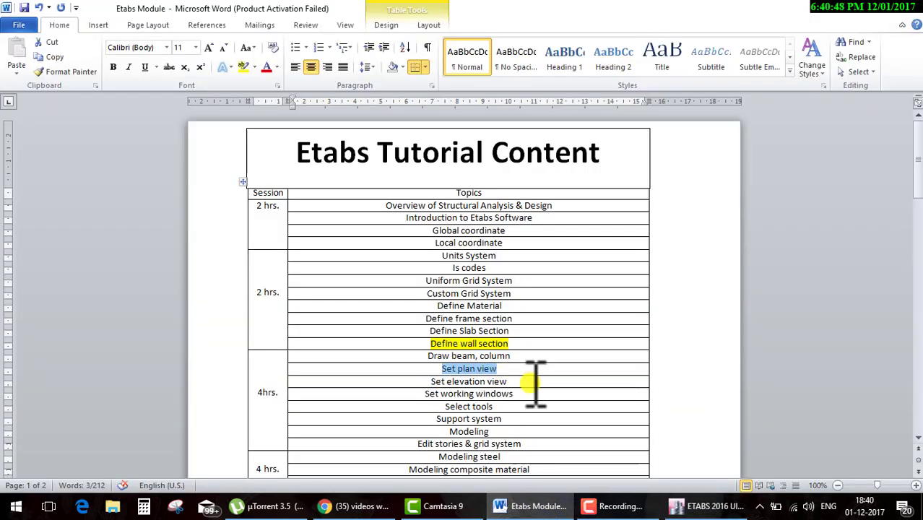
- Highlight the Set elevation view, Set working windows and Select tools topics in the table
left_click_drag(535, 384, 406, 377)
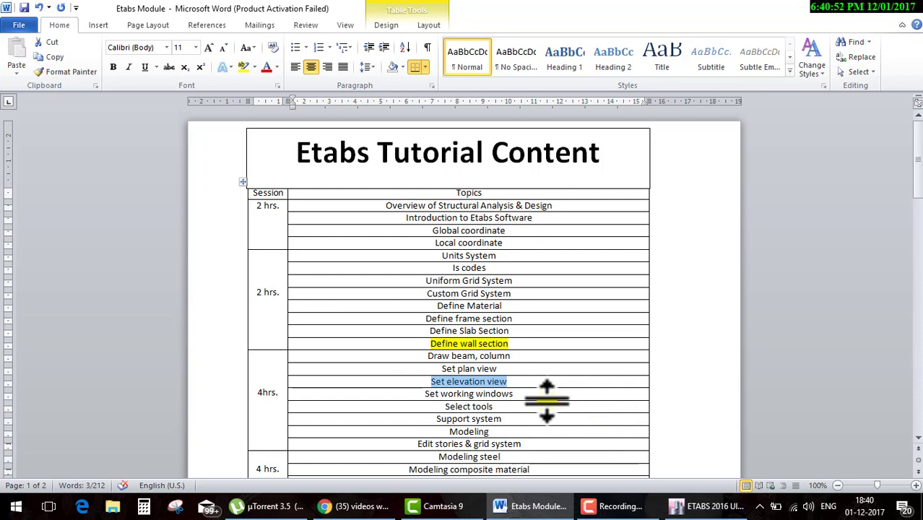
left_click_drag(544, 393, 410, 397)
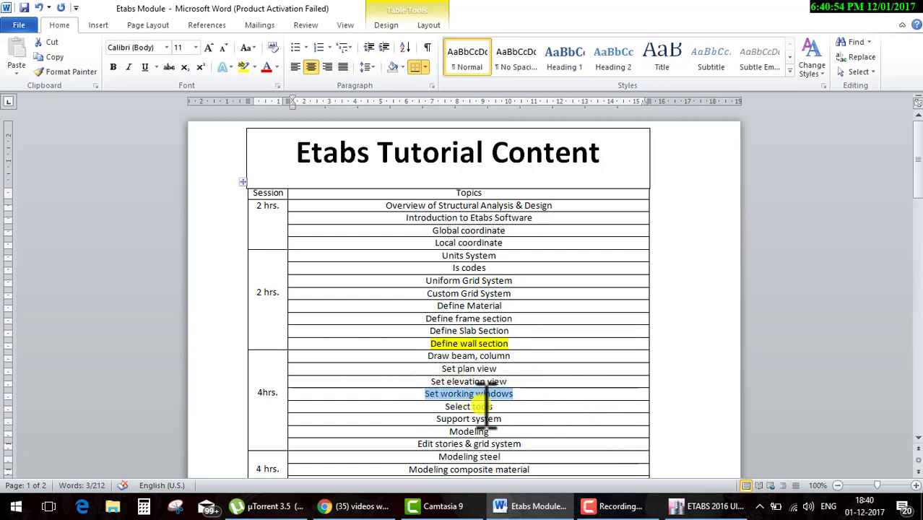
left_click_drag(506, 406, 434, 406)
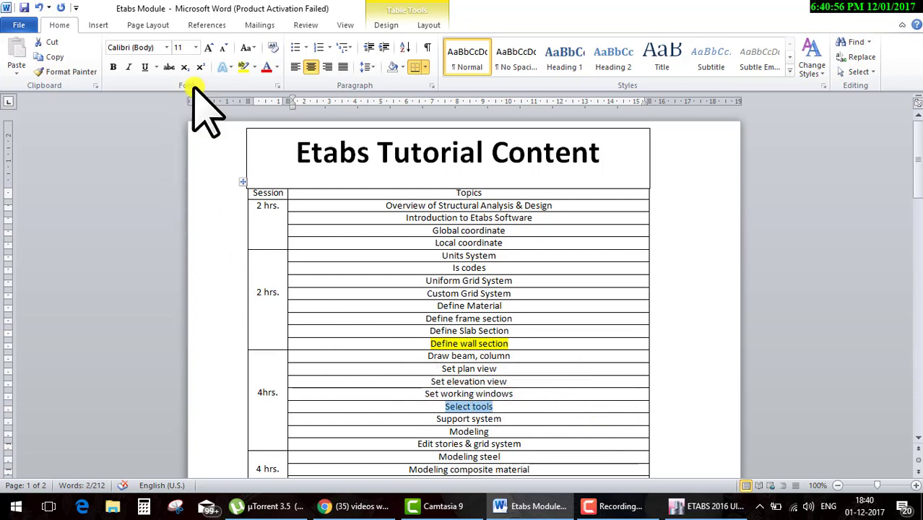